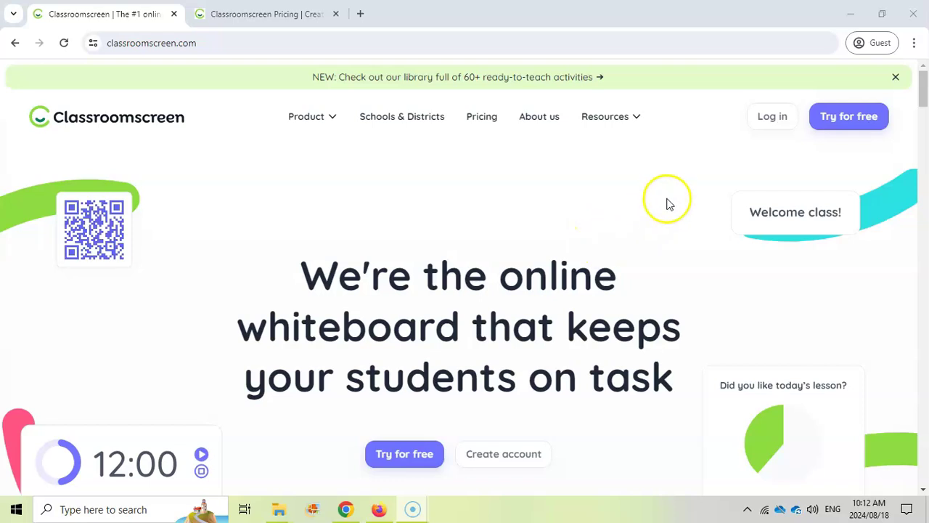
Start a free whiteboard and apply the Yellow & Pink gradient background from Colors.
click(403, 454)
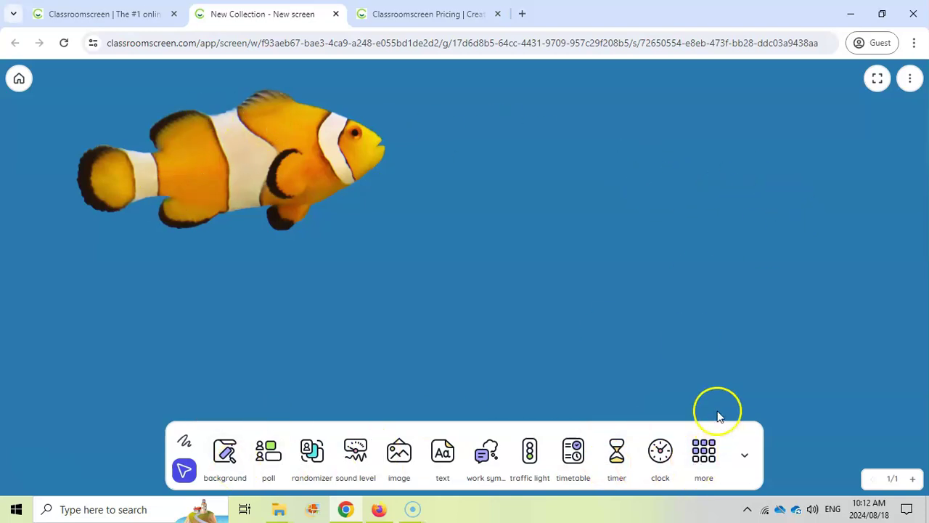
click(227, 456)
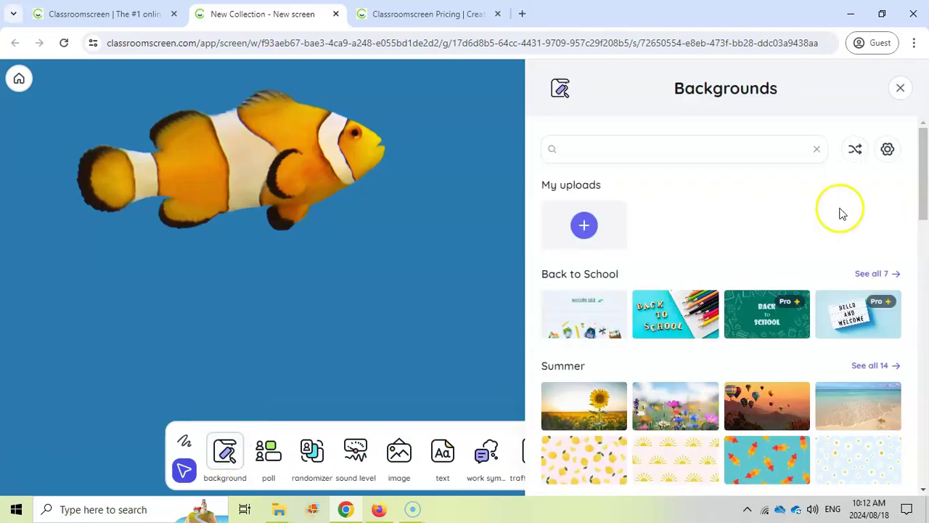
scroll(824, 240, down, 3)
scroll(825, 245, down, 15)
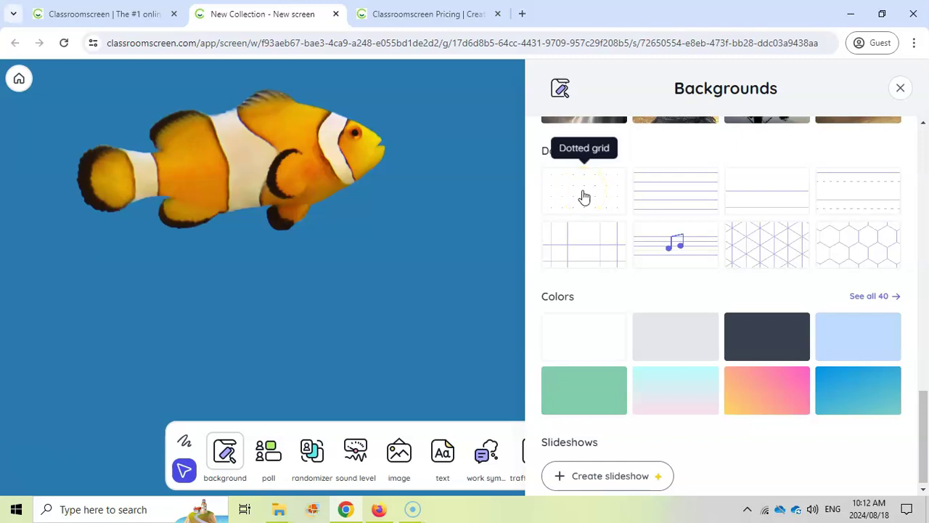
click(668, 197)
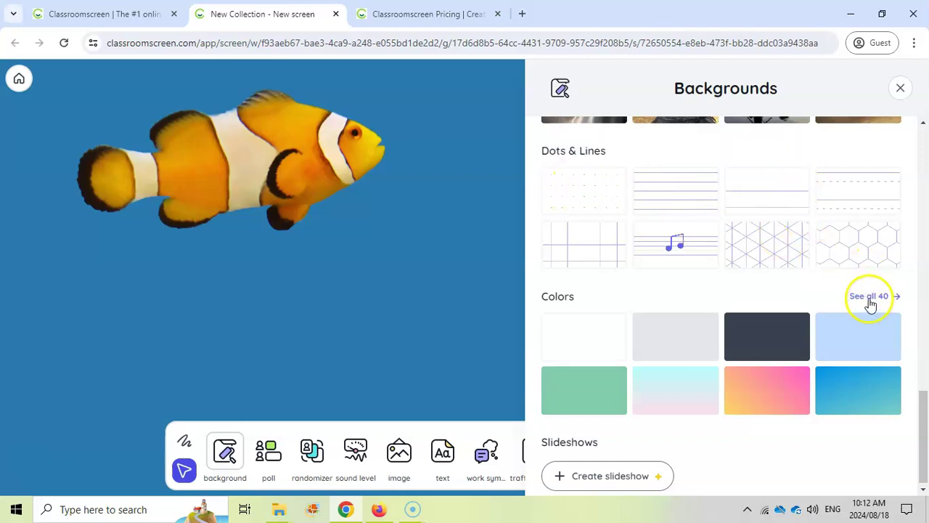
click(767, 396)
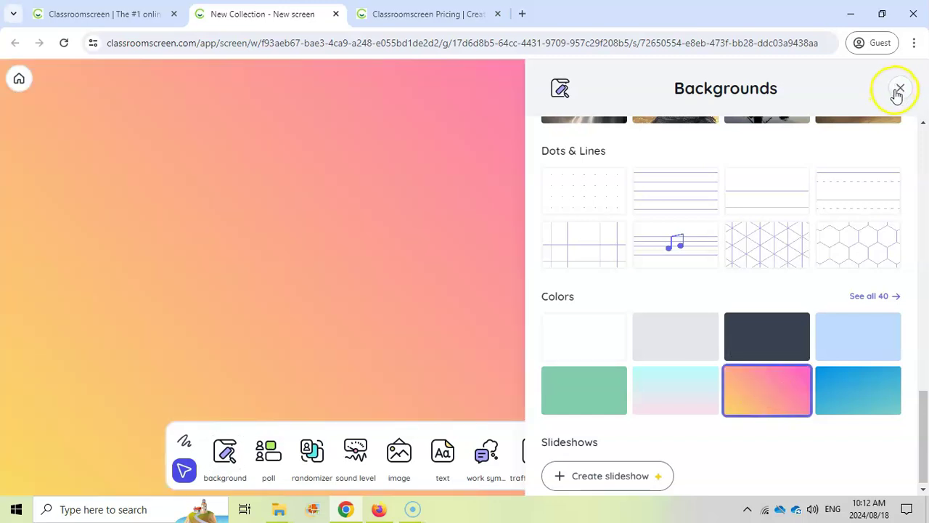
Add an analog clock and enlarge it in the board's top-right area.
click(899, 88)
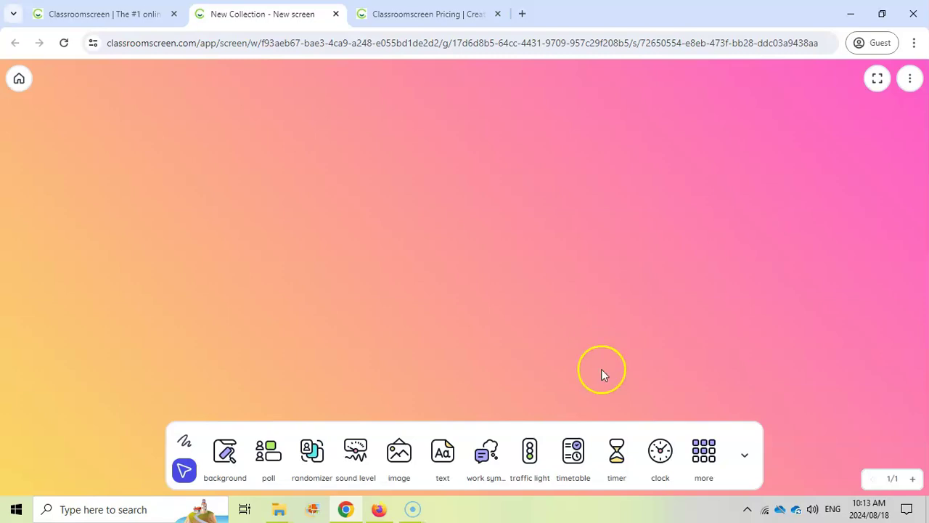
click(660, 454)
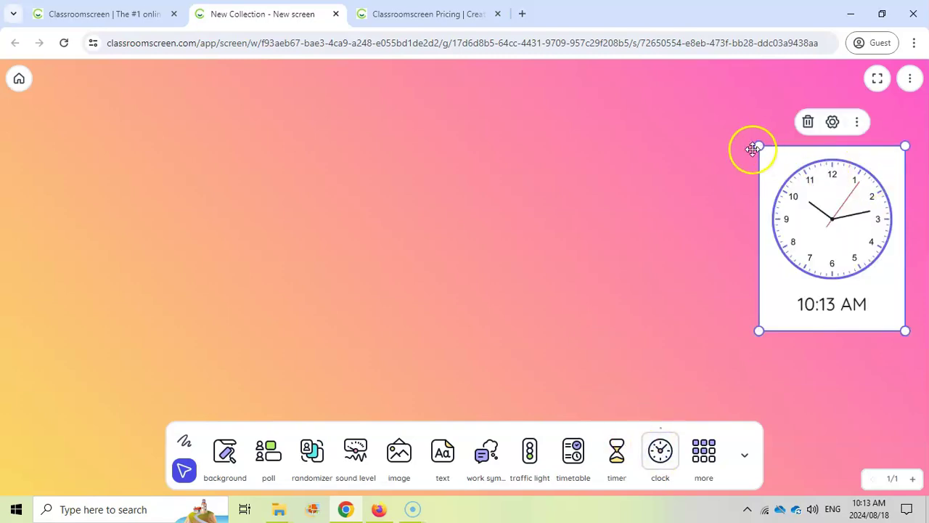
drag(757, 141, 697, 105)
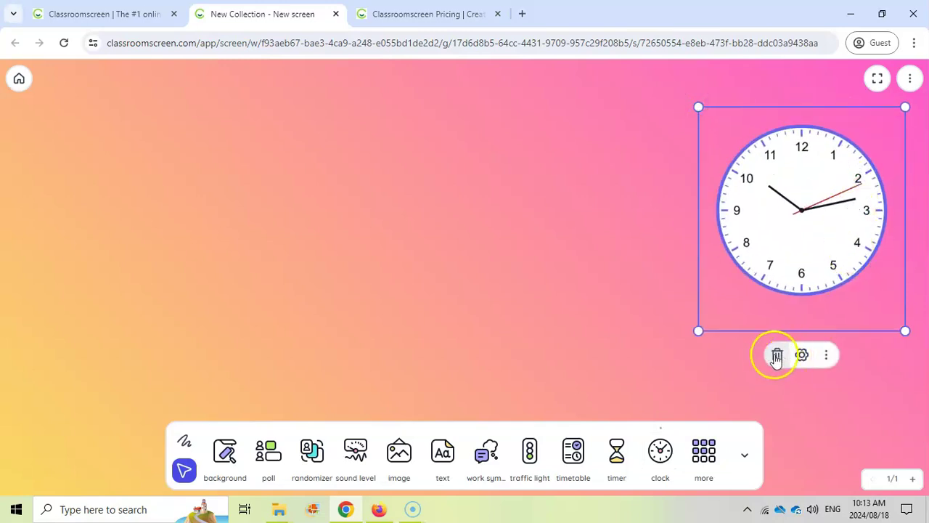
Review the clock settings, keeping the 12-hour format and default color theme.
click(827, 355)
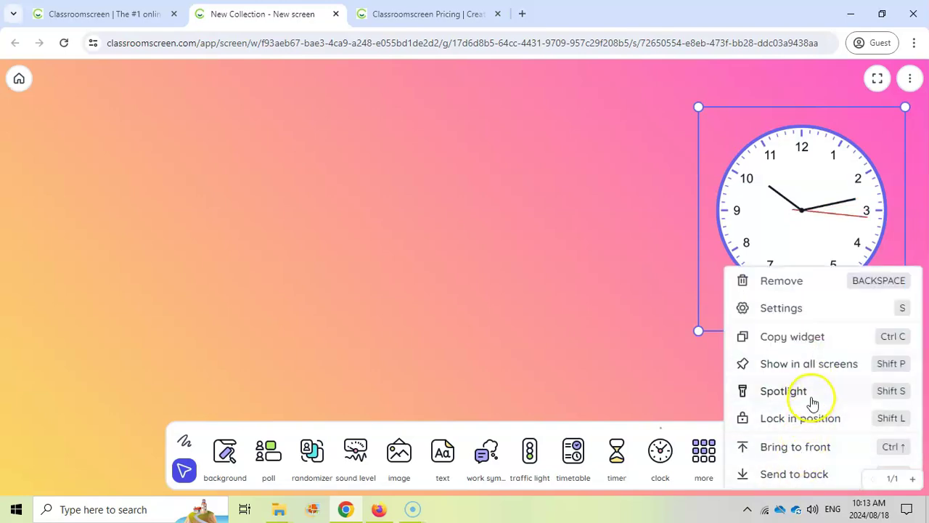
click(658, 286)
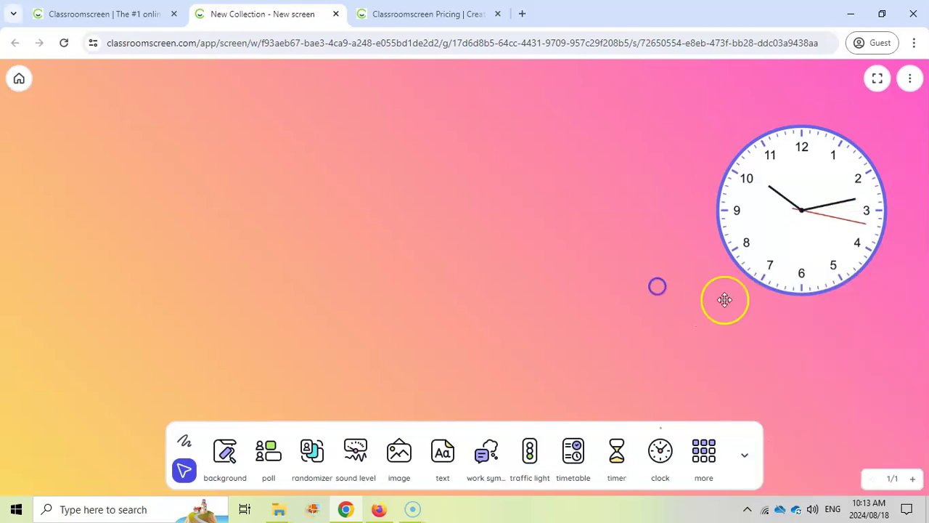
click(822, 272)
click(805, 356)
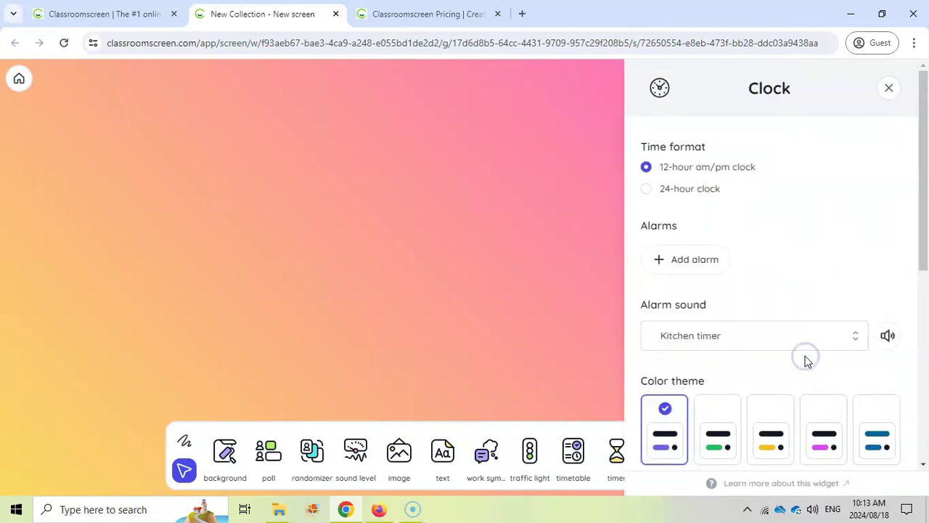
click(656, 195)
scroll(776, 276, down, 3)
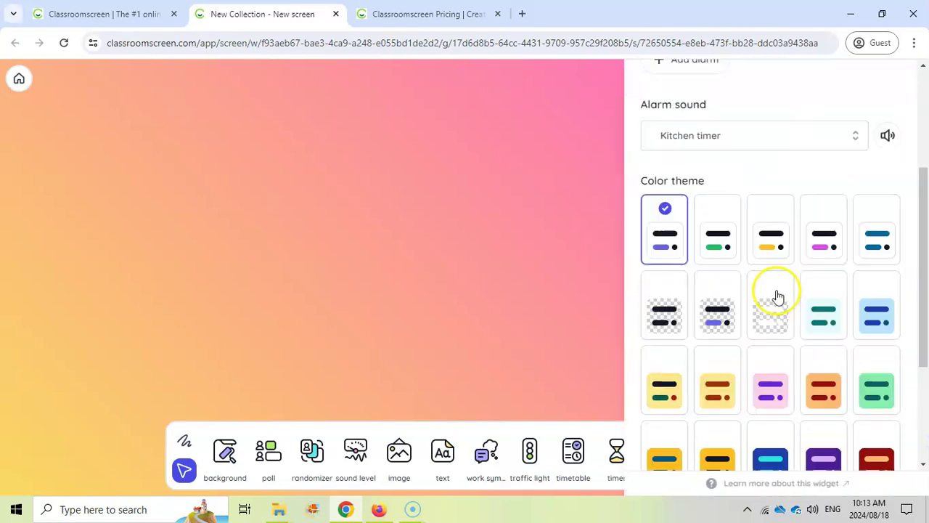
scroll(724, 405, down, 3)
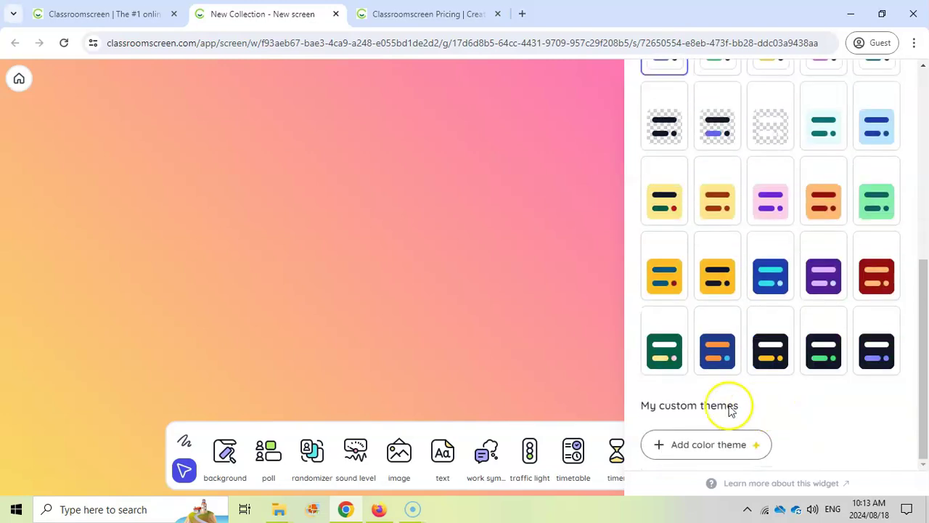
scroll(741, 349, up, 2)
scroll(726, 290, up, 3)
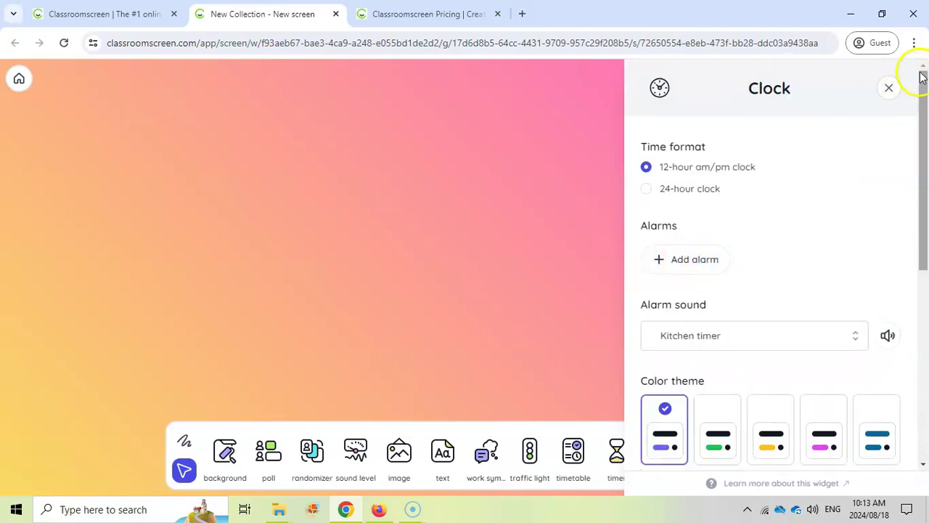
click(890, 87)
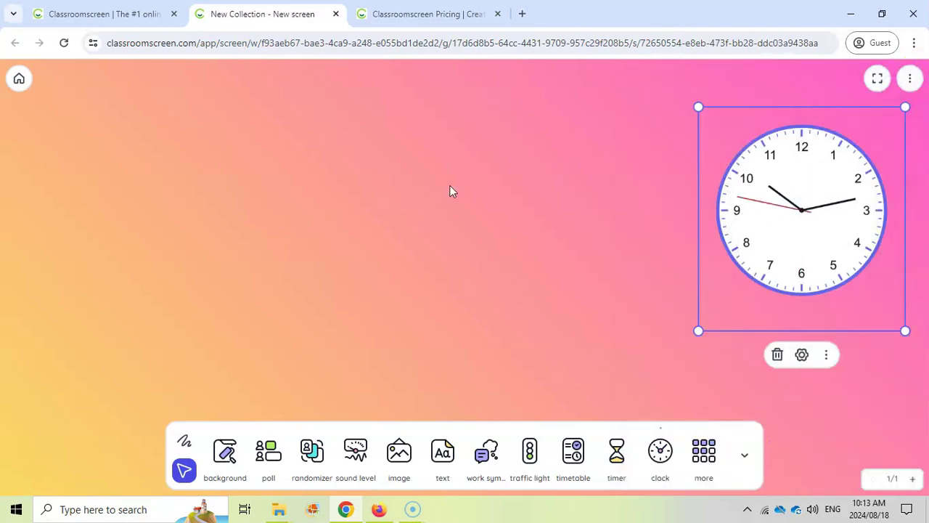
Add a text box with the pasted three-bullet class instructions, enlarged and moved top-left.
click(448, 456)
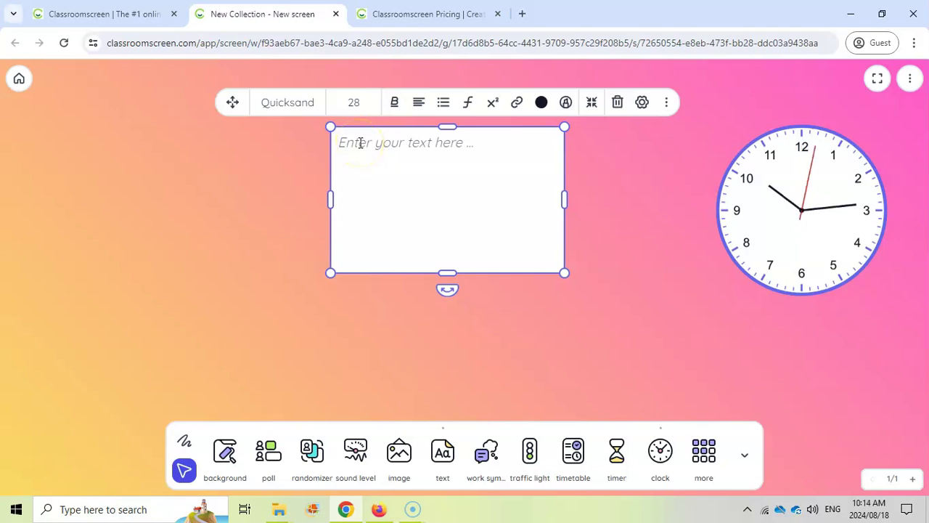
text(Class, please do the following: Open your text book to page 24 Read Section 4 Complete activity 4.1)
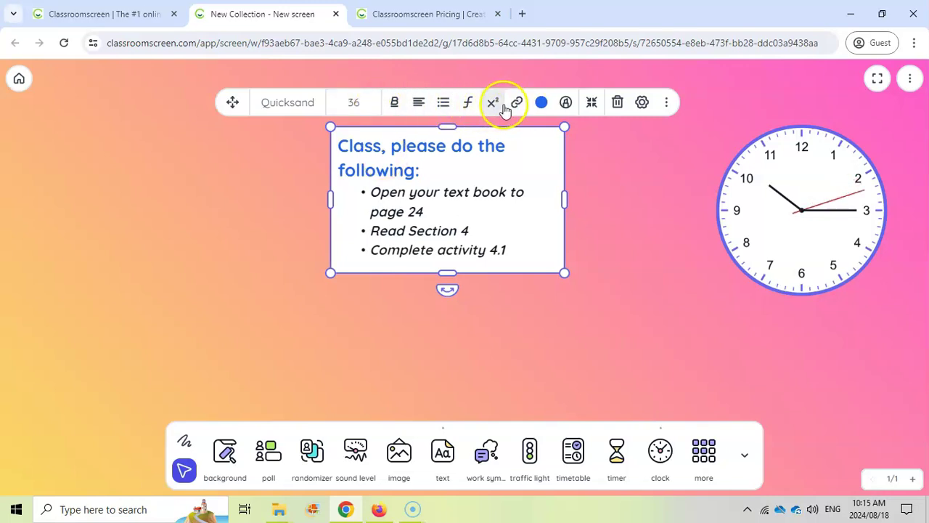
click(404, 163)
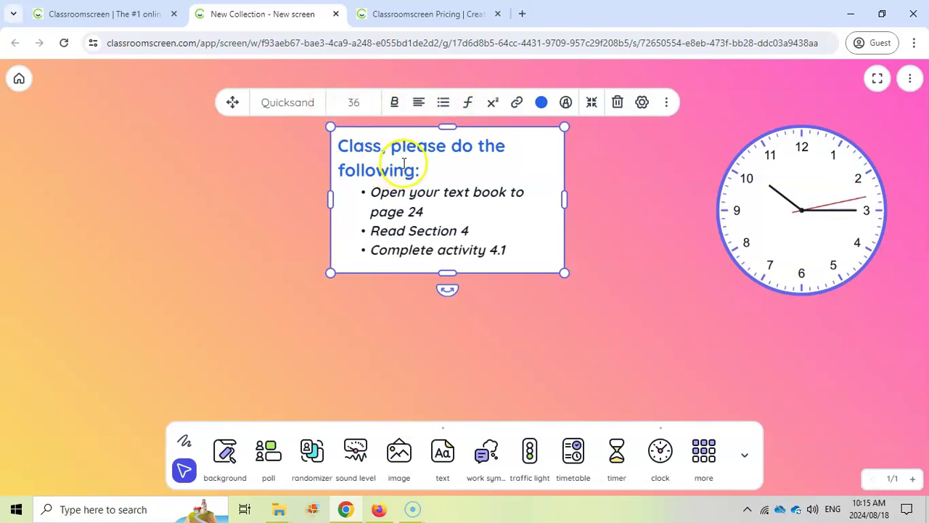
click(394, 102)
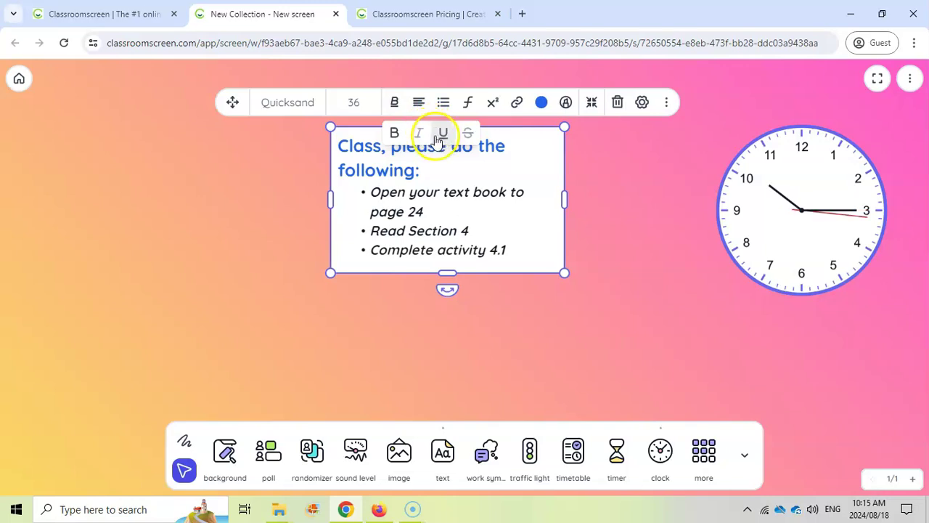
click(440, 195)
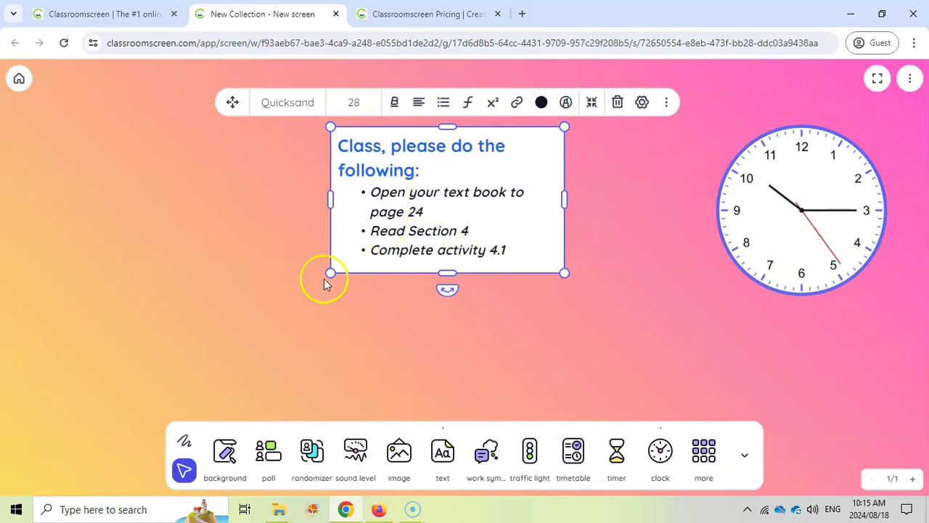
drag(331, 273, 235, 313)
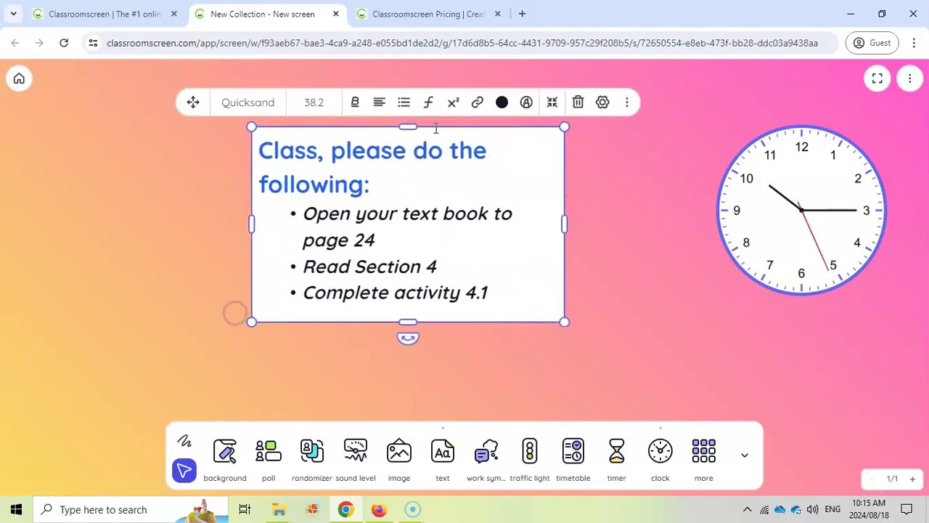
click(623, 178)
click(484, 161)
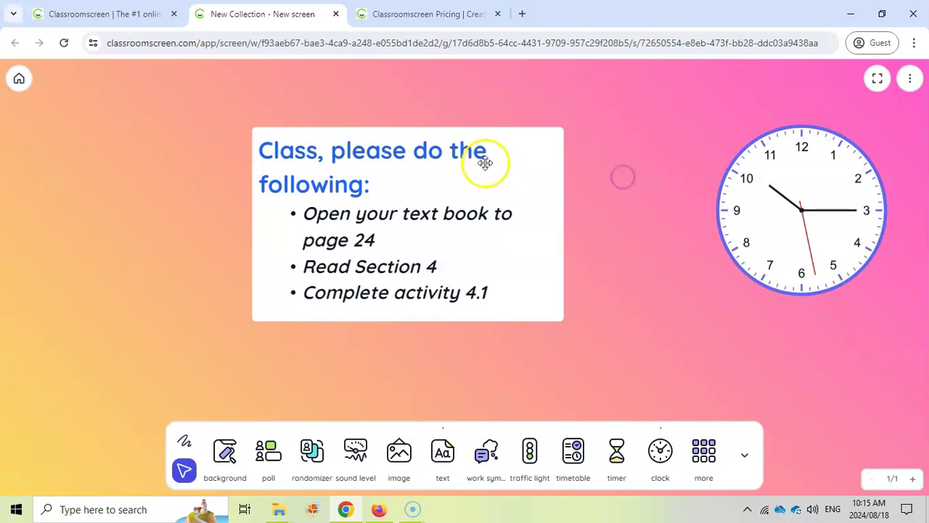
drag(484, 145, 353, 119)
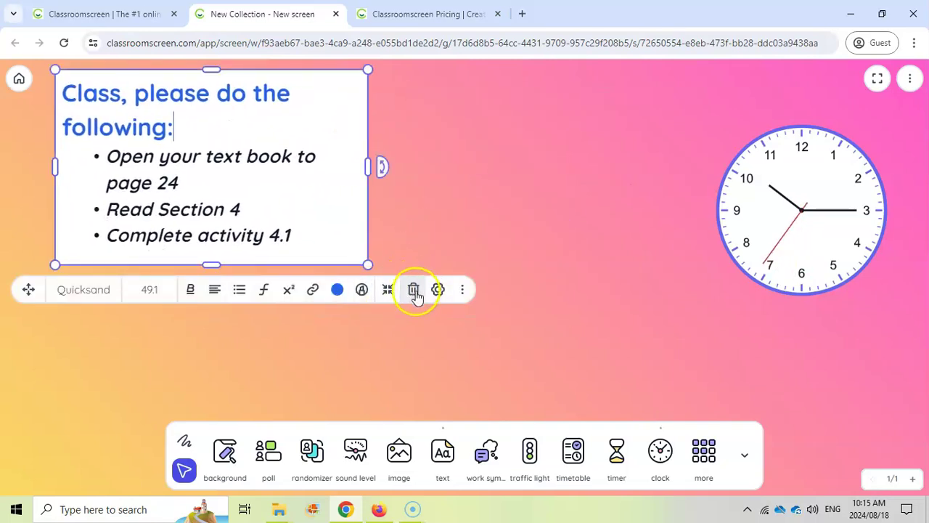
Set the instructions text box's color theme to the pale yellow swatch.
click(462, 290)
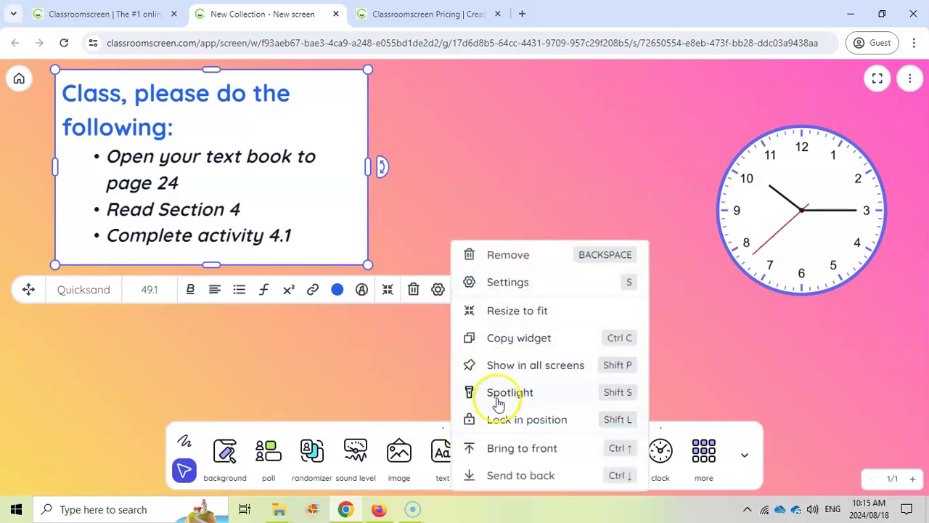
click(438, 290)
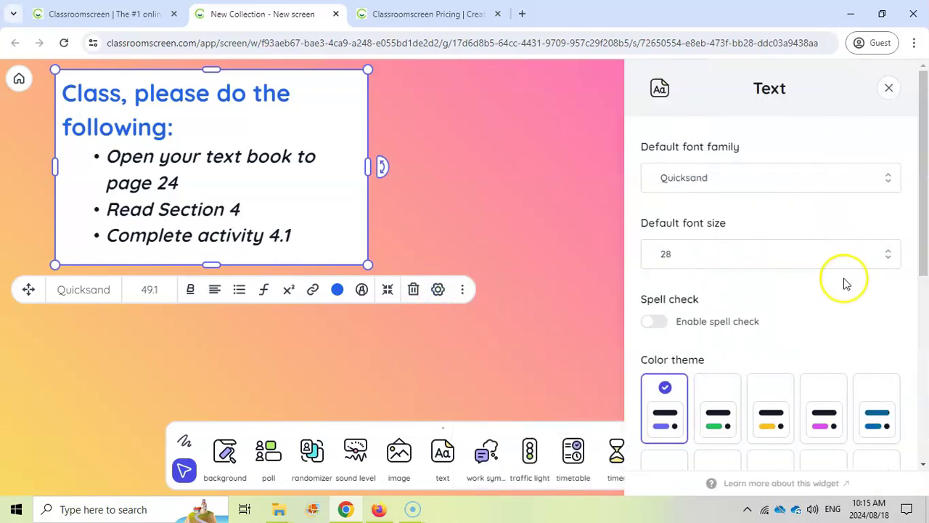
scroll(762, 276, down, 3)
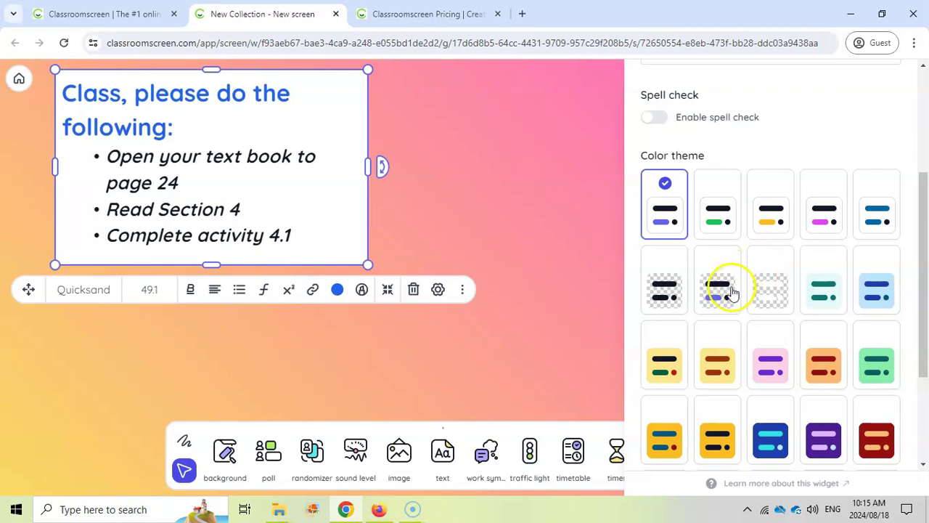
click(666, 299)
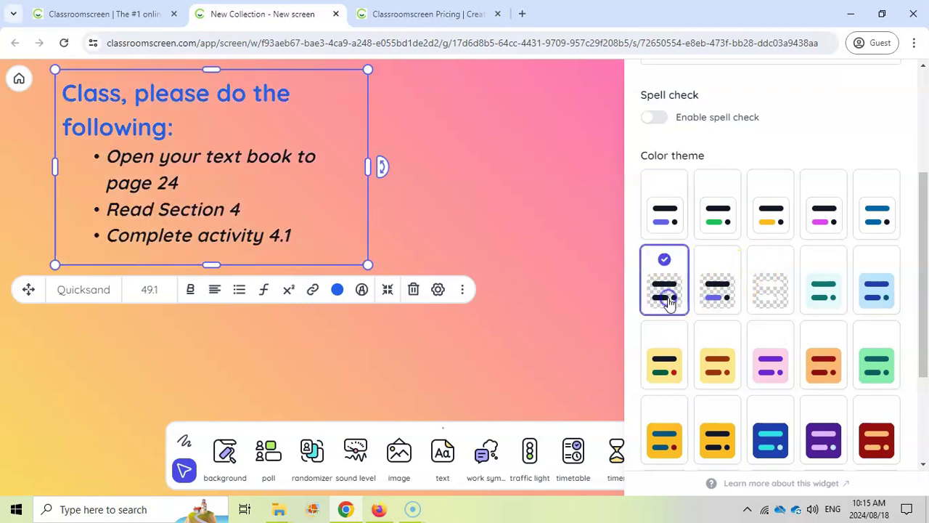
click(668, 371)
click(494, 151)
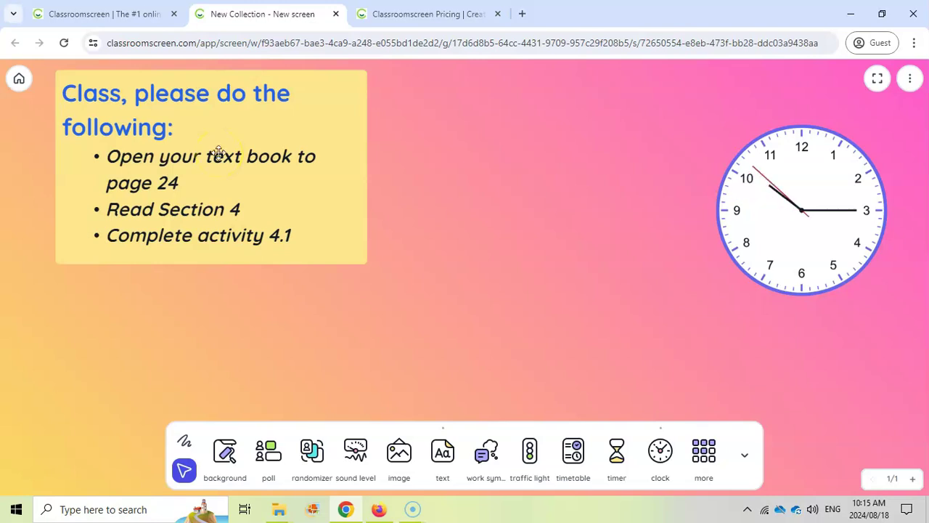
Add a traffic light beside the clock and bring the clock to the front.
click(531, 457)
drag(697, 172, 662, 124)
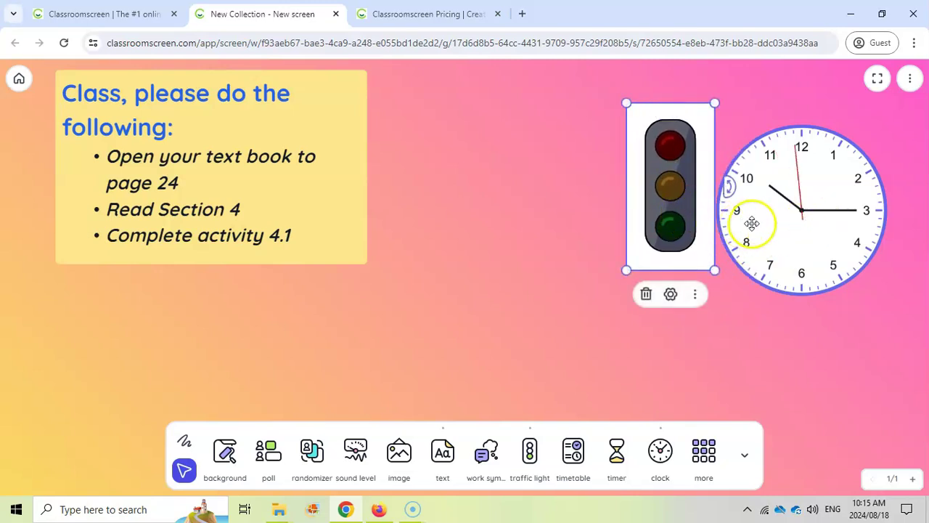
drag(751, 224, 726, 223)
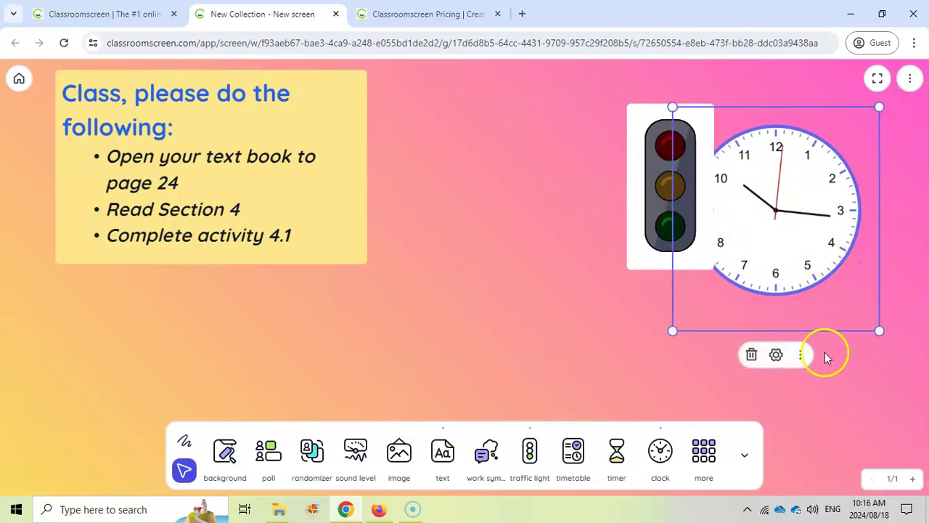
click(801, 355)
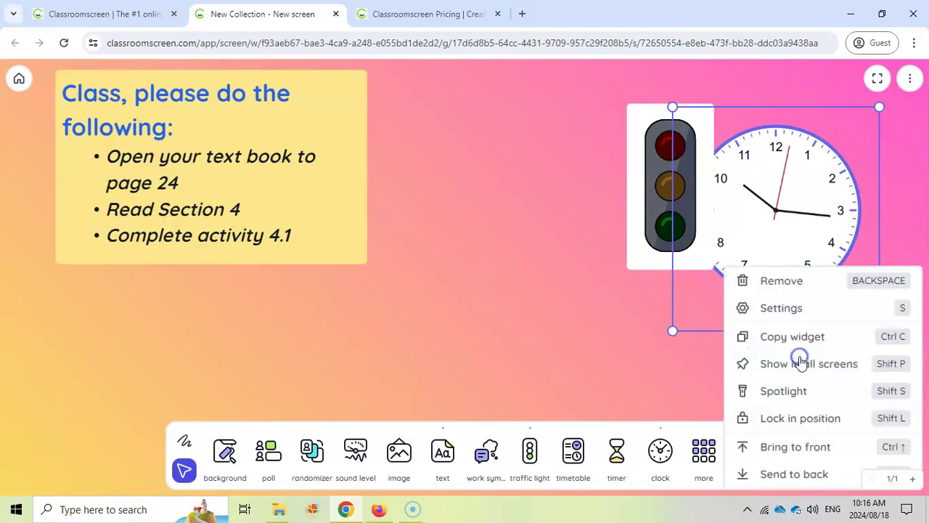
click(799, 446)
drag(763, 233, 798, 229)
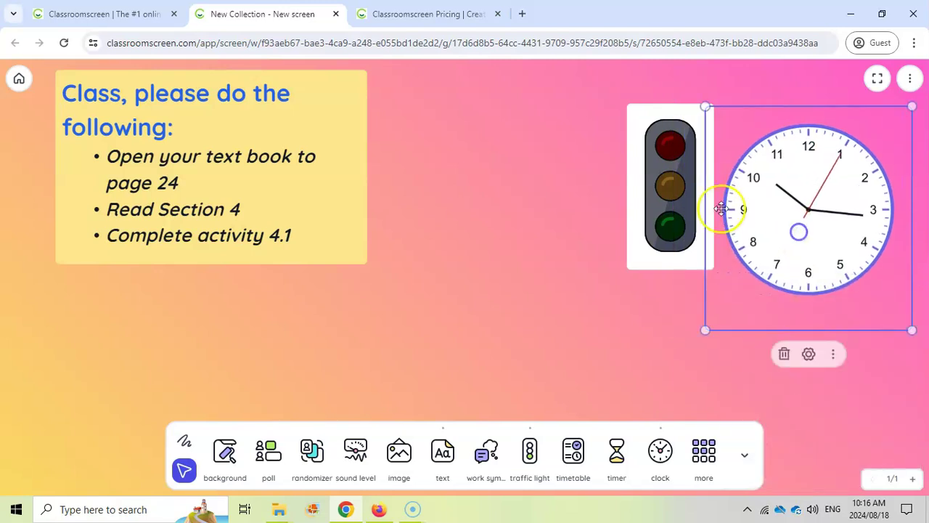
Enlarge the traffic light and rotate it horizontal between the text box and clock.
drag(632, 149, 431, 114)
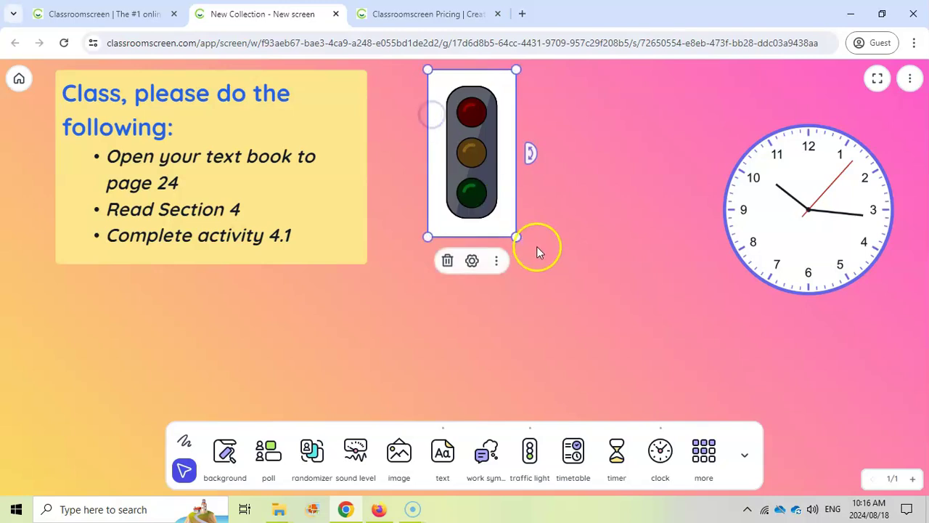
drag(517, 238, 559, 316)
drag(573, 191, 494, 100)
drag(533, 131, 554, 80)
Switch the traffic light to its red lamp.
click(581, 140)
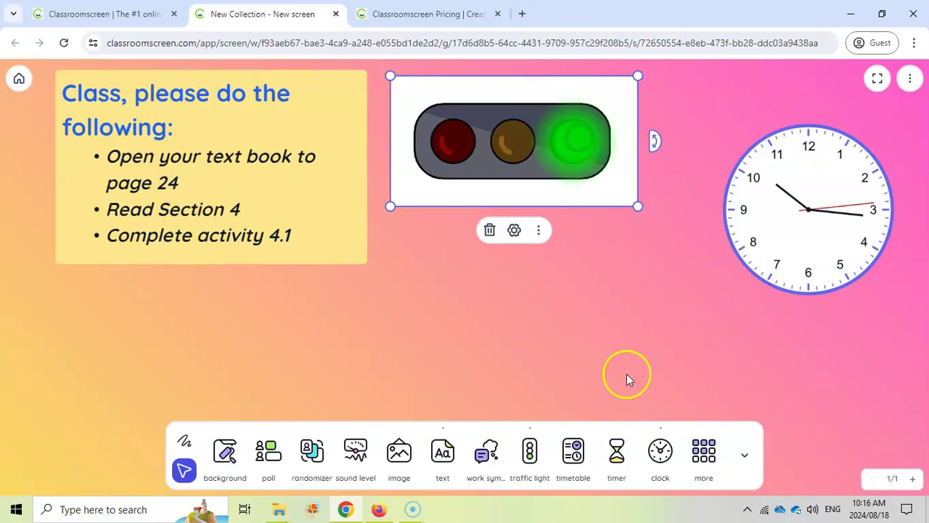
click(451, 146)
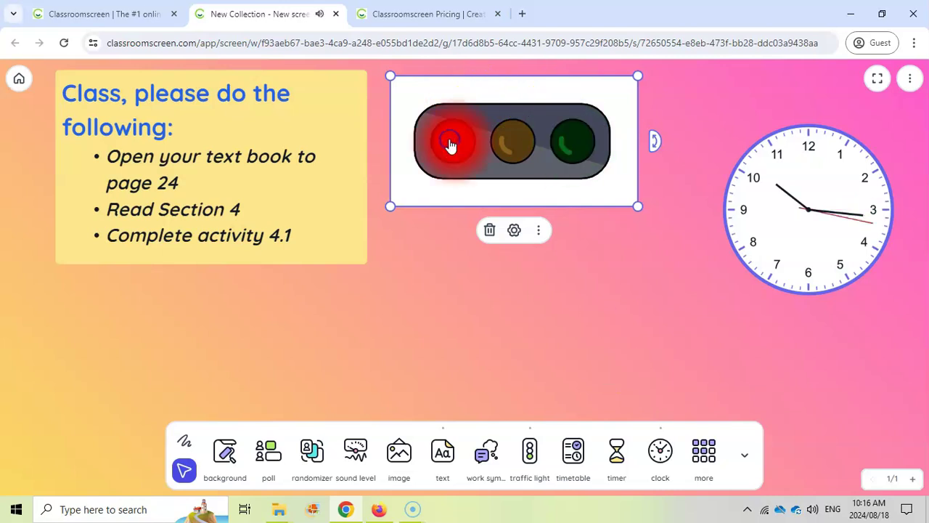
click(518, 236)
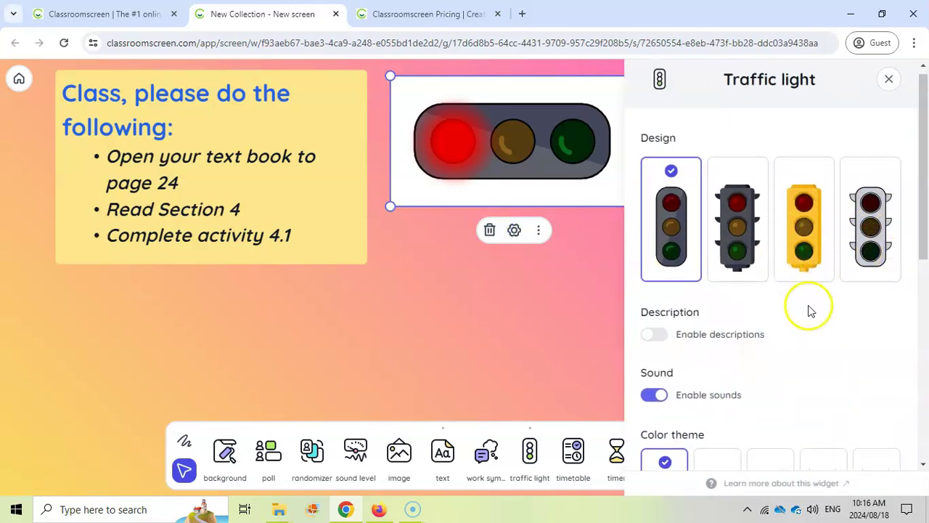
click(411, 253)
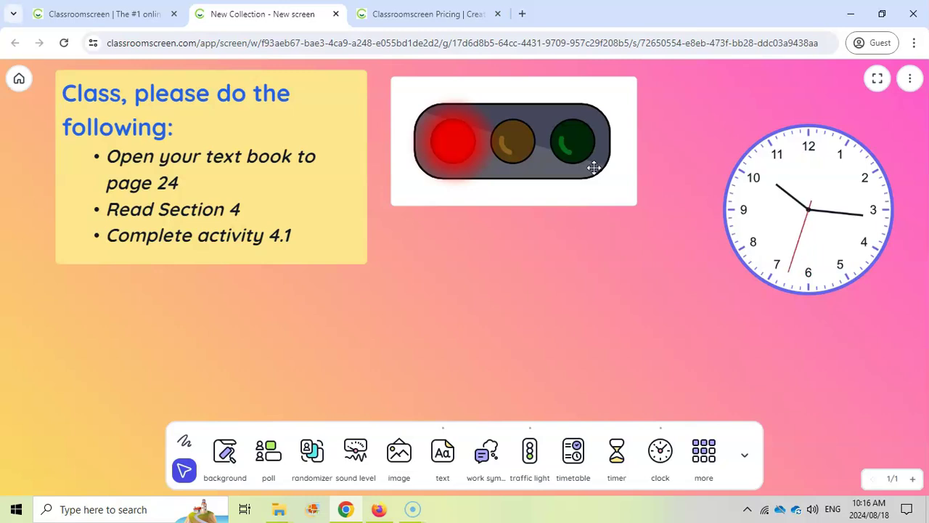
drag(594, 168, 899, 481)
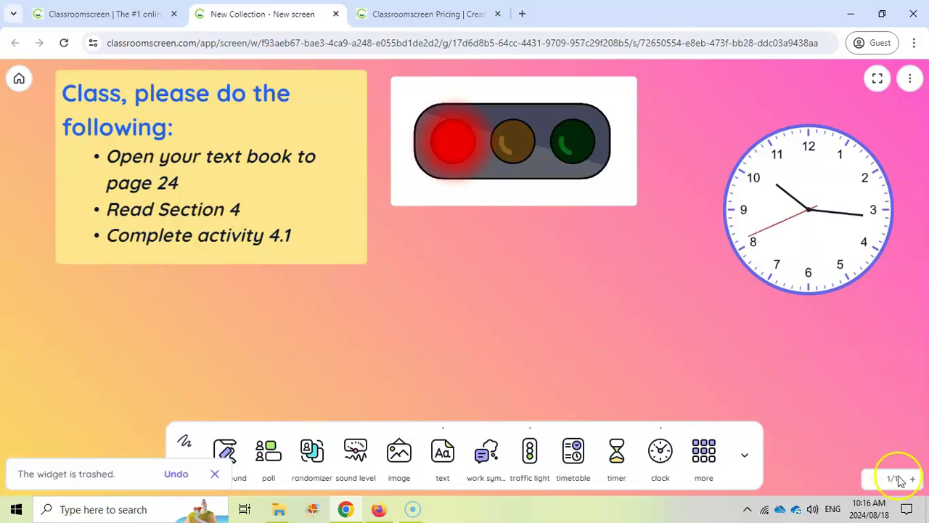
Add a dice widget below the traffic light, roll it, and set it to two dice.
click(710, 456)
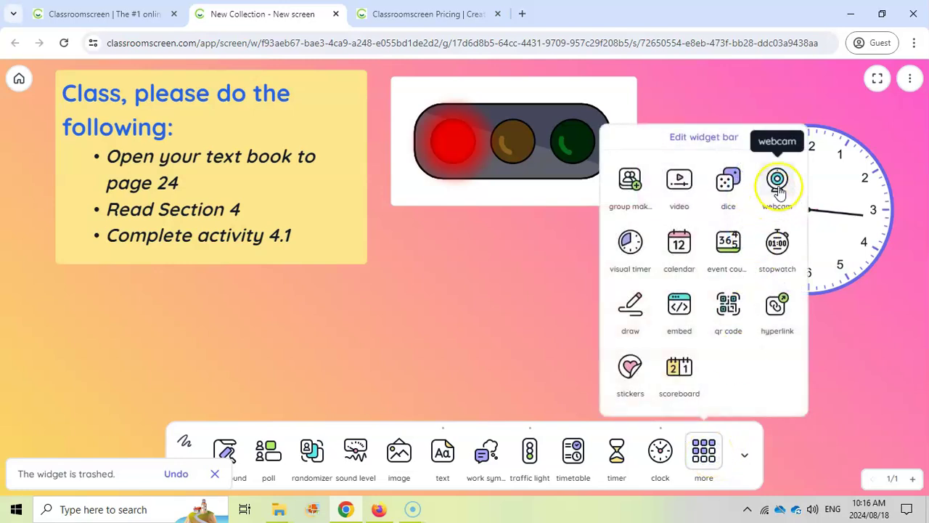
click(669, 330)
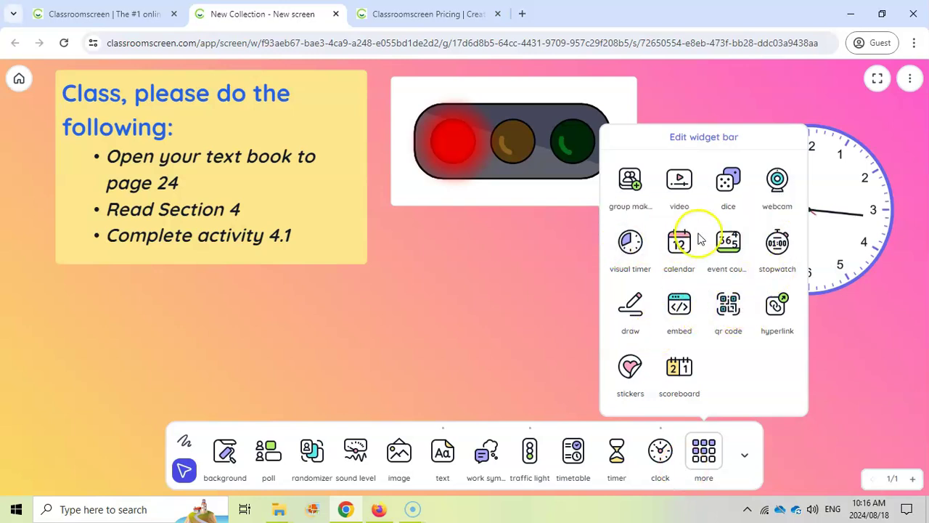
click(728, 182)
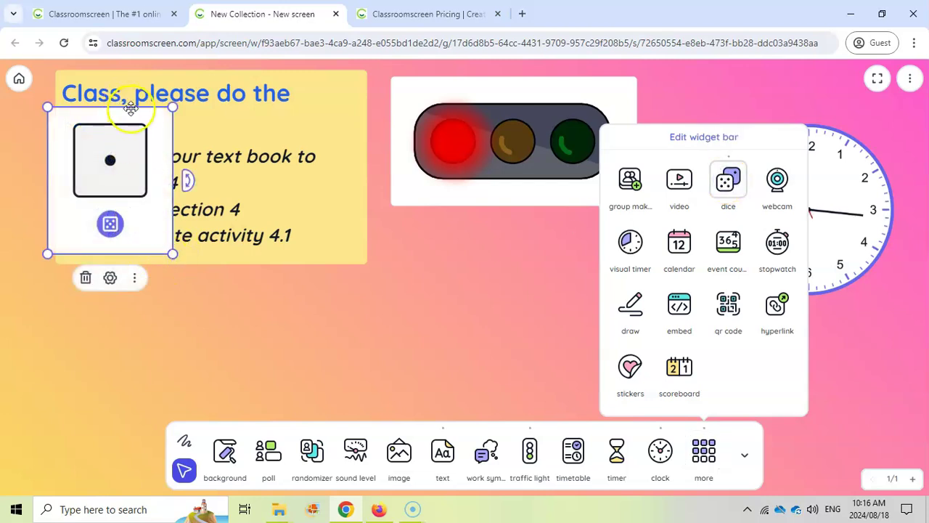
drag(130, 108, 490, 228)
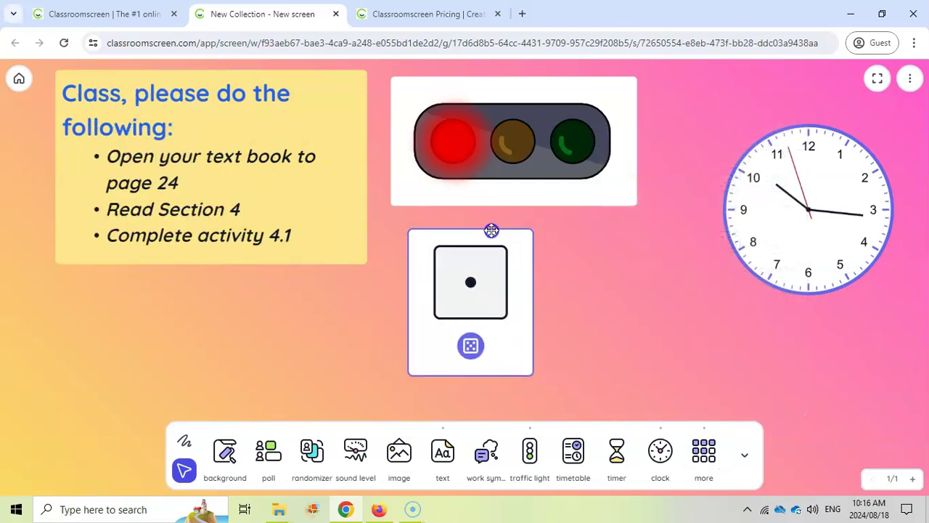
click(471, 349)
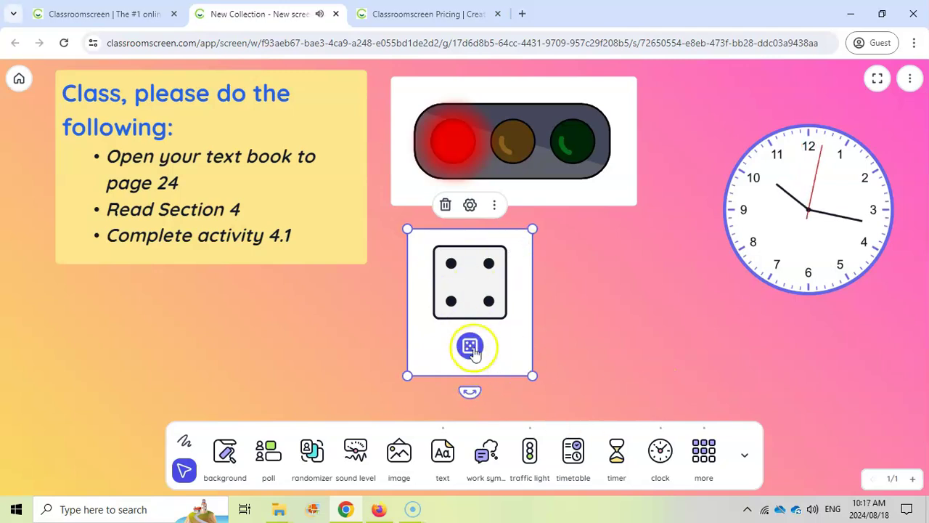
click(471, 206)
click(780, 213)
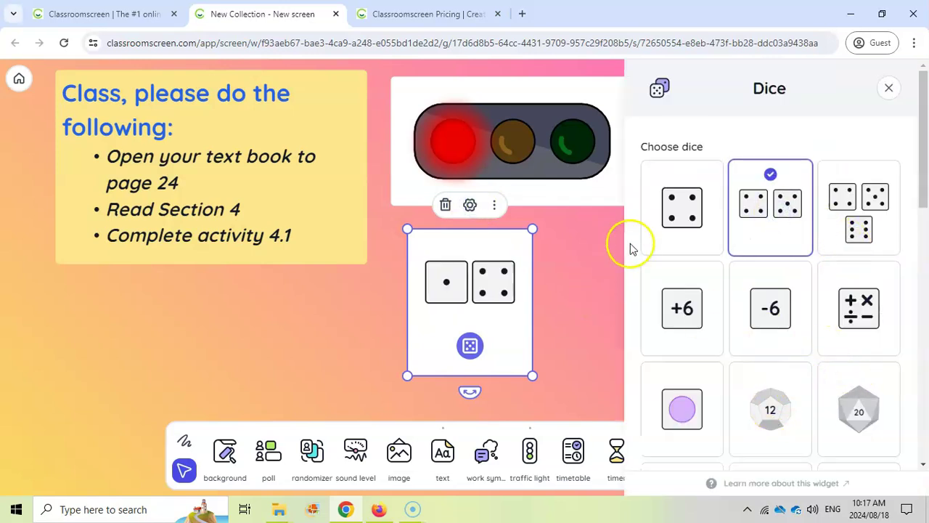
click(572, 298)
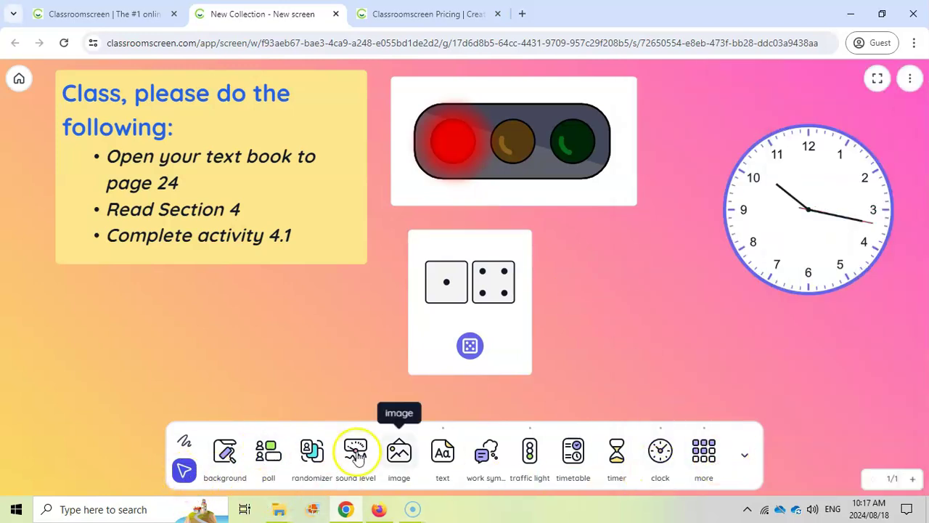
Draw a pink arrow toward the instructions and a filled black box over the last bullets.
click(185, 442)
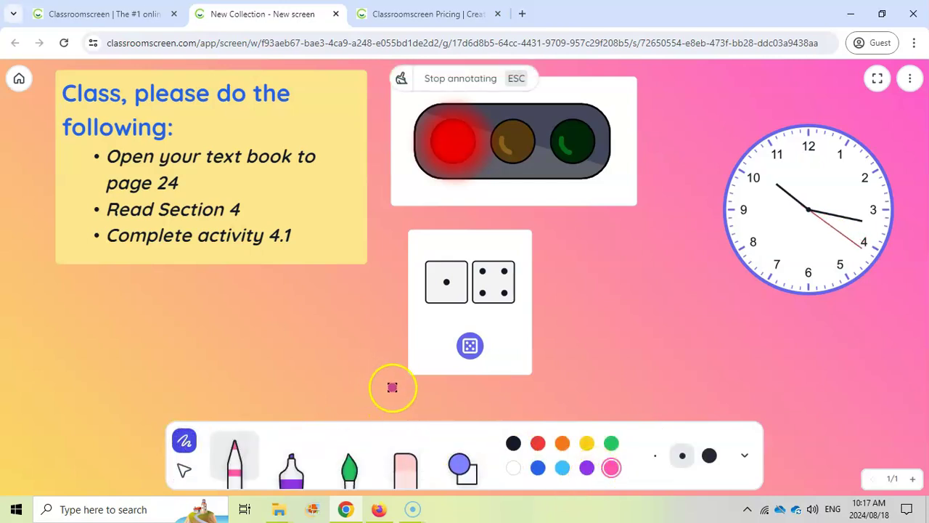
mouse_move(527, 243)
mouse_down()
mouse_move(627, 291)
mouse_move(573, 222)
mouse_up()
drag(404, 246, 289, 198)
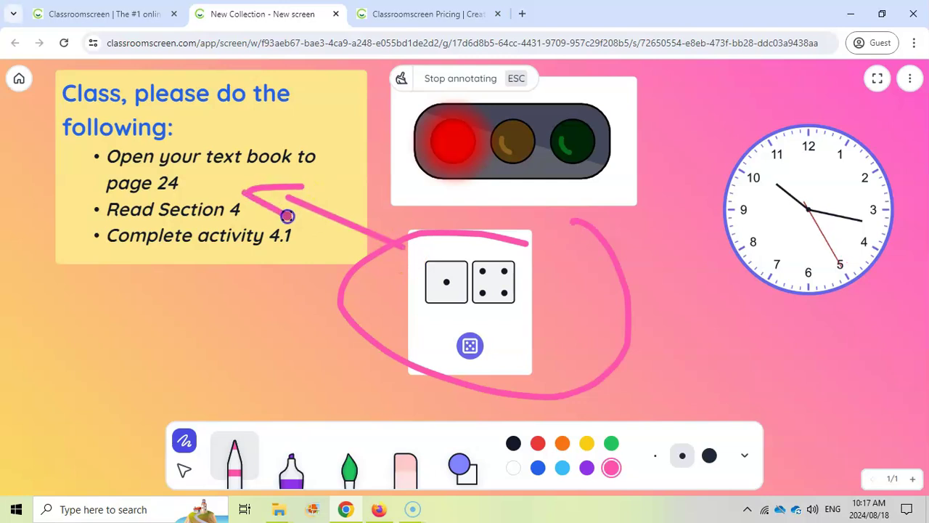
click(432, 280)
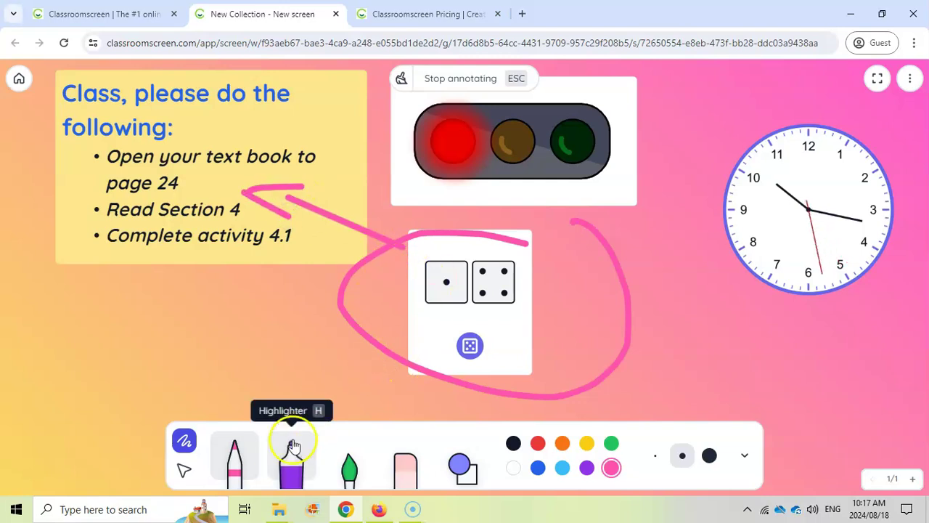
click(467, 478)
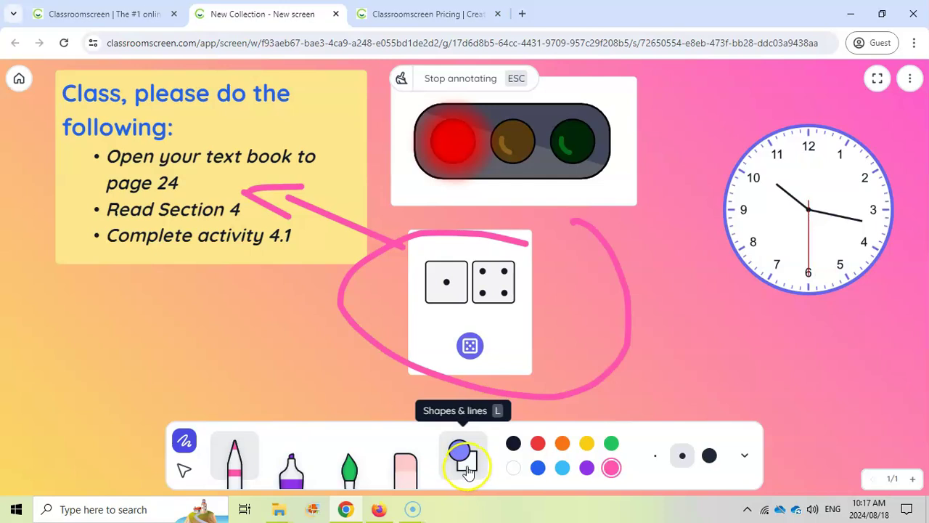
click(516, 412)
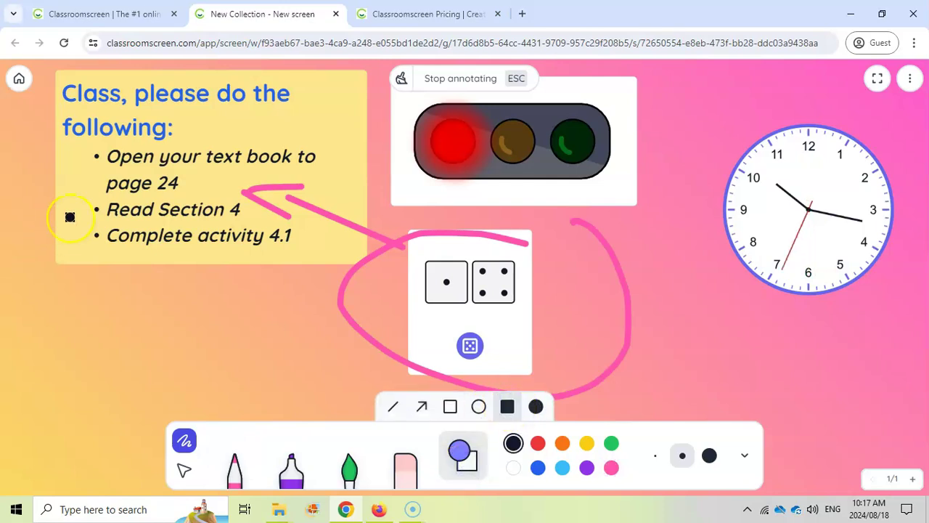
drag(70, 217, 333, 267)
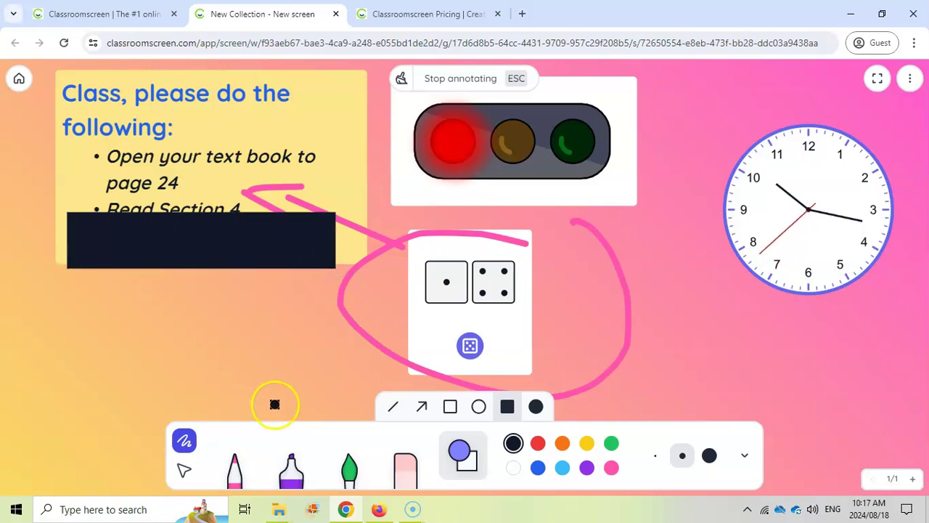
Erase the black bar and pink loop, then outline the bullet list with a black rectangle.
click(408, 463)
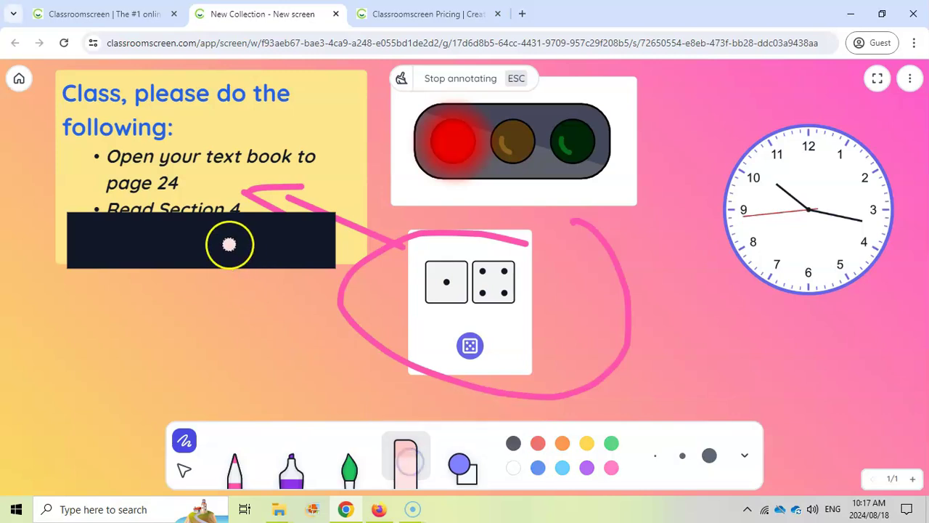
drag(229, 244, 502, 448)
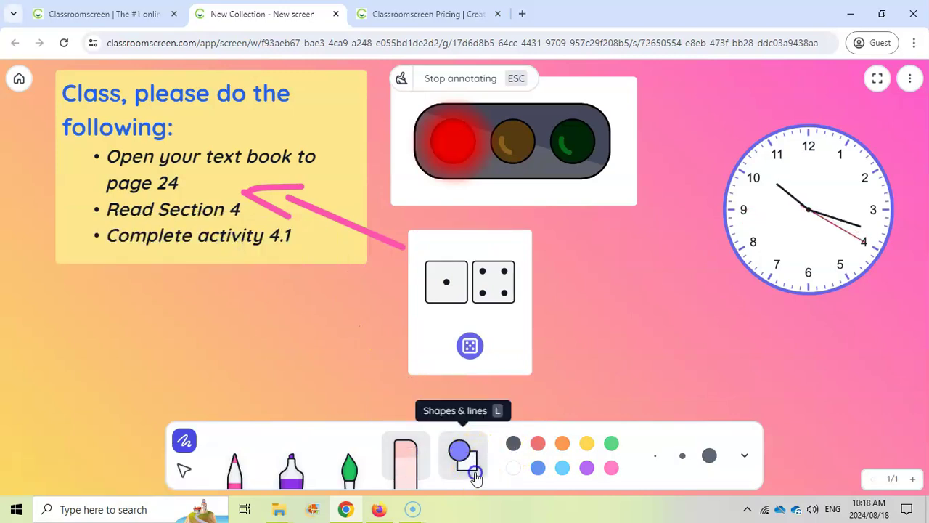
click(461, 454)
click(451, 407)
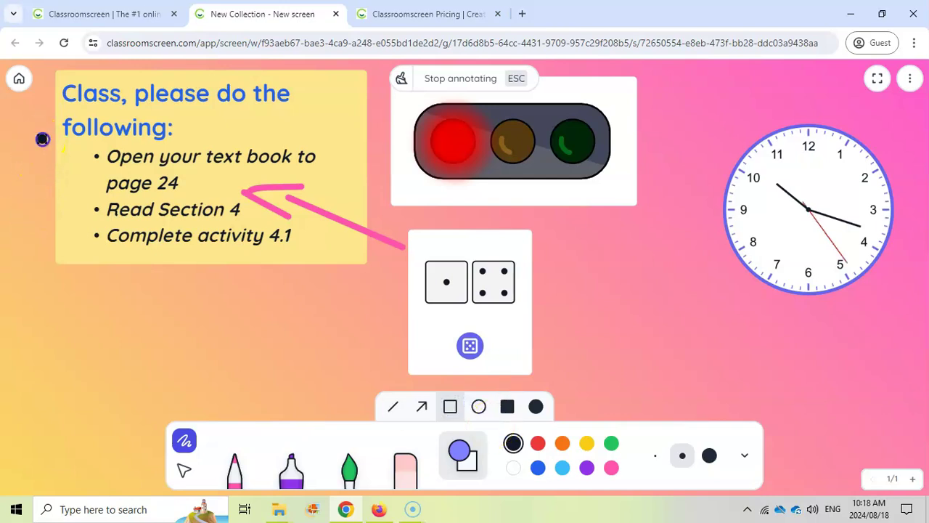
mouse_move(42, 139)
mouse_down()
mouse_move(197, 212)
mouse_move(383, 265)
mouse_up()
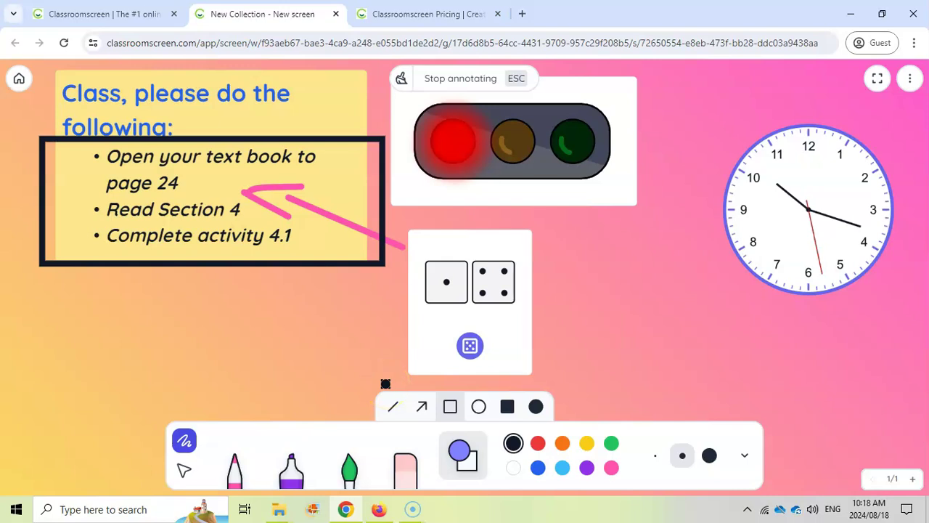
click(184, 470)
click(704, 452)
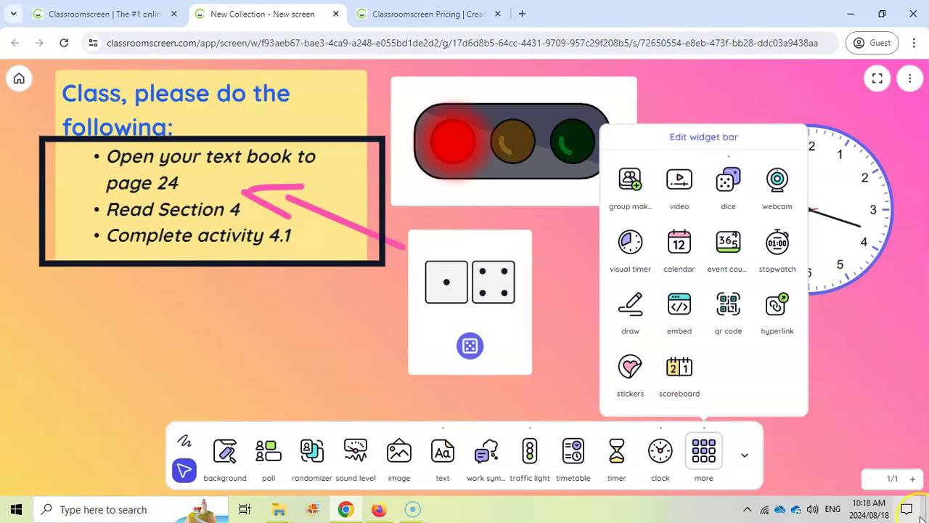
Add fjord and giraffe screens, return to screen 1, and view the Pricing page.
click(913, 484)
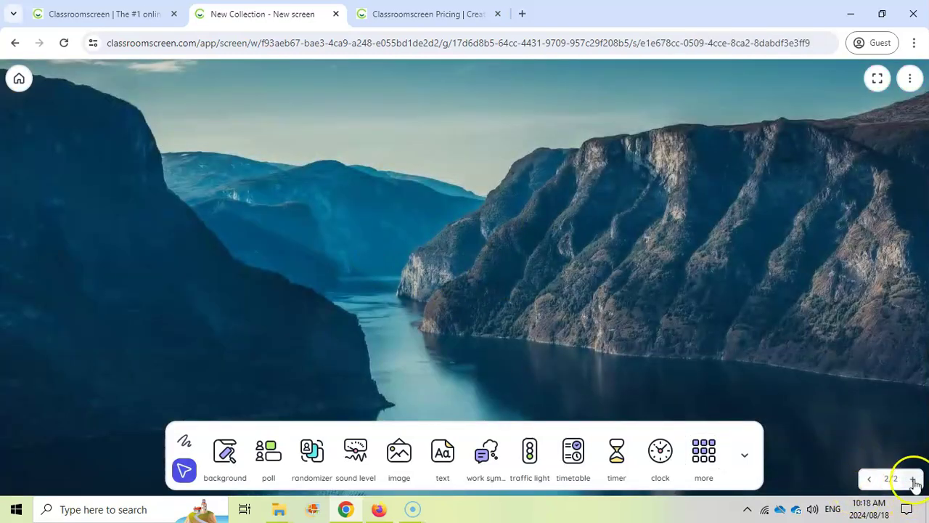
click(915, 483)
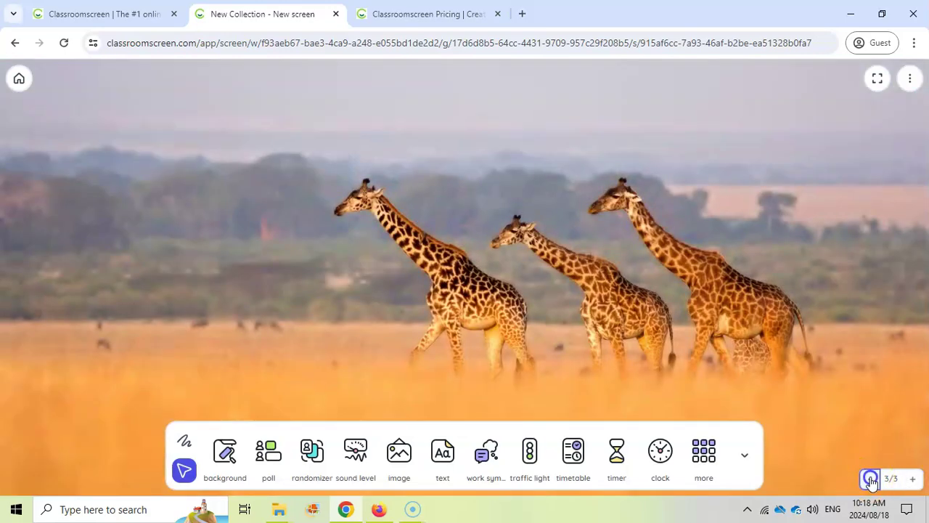
click(872, 479)
click(871, 479)
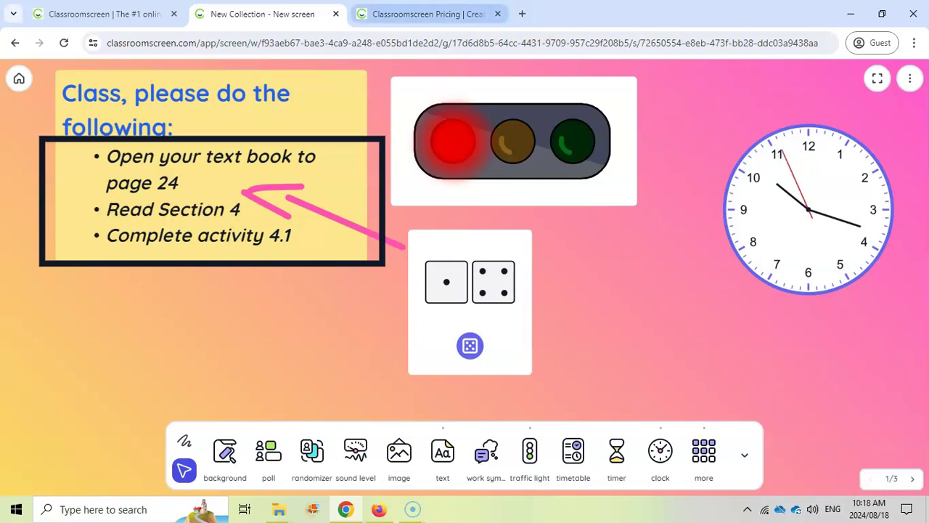
click(407, 19)
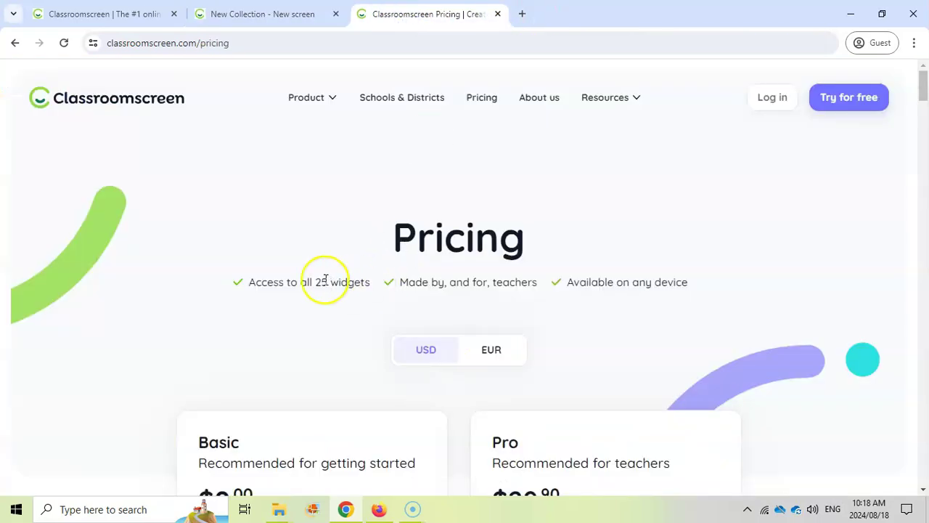
scroll(326, 280, down, 4)
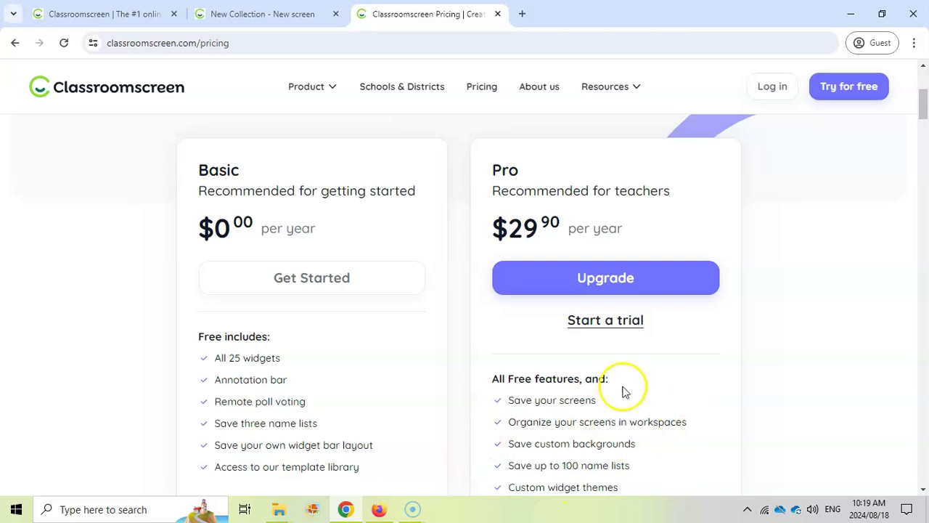
scroll(685, 388, down, 1)
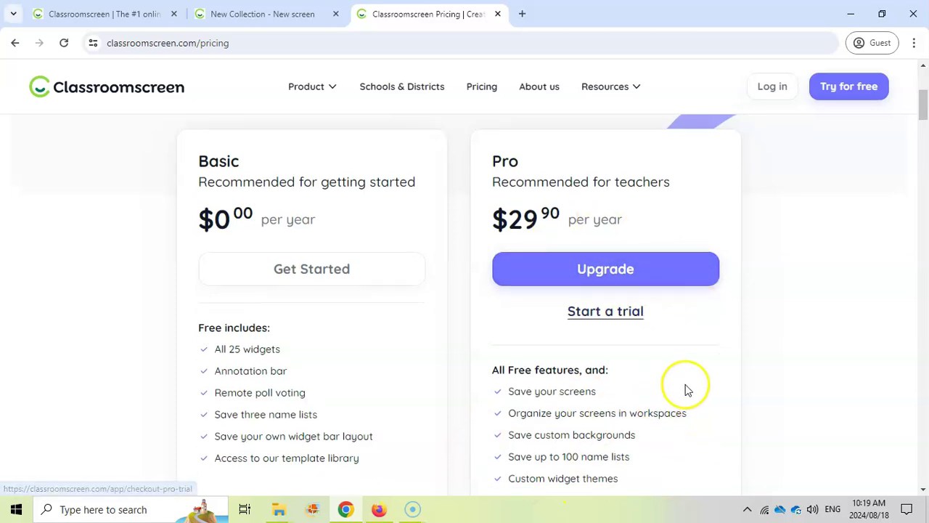
scroll(619, 333, down, 1)
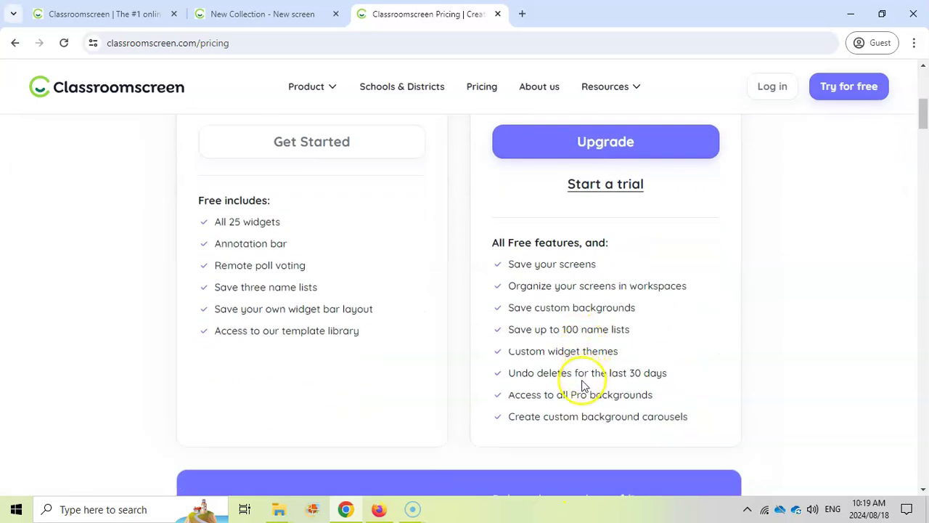
scroll(571, 390, up, 3)
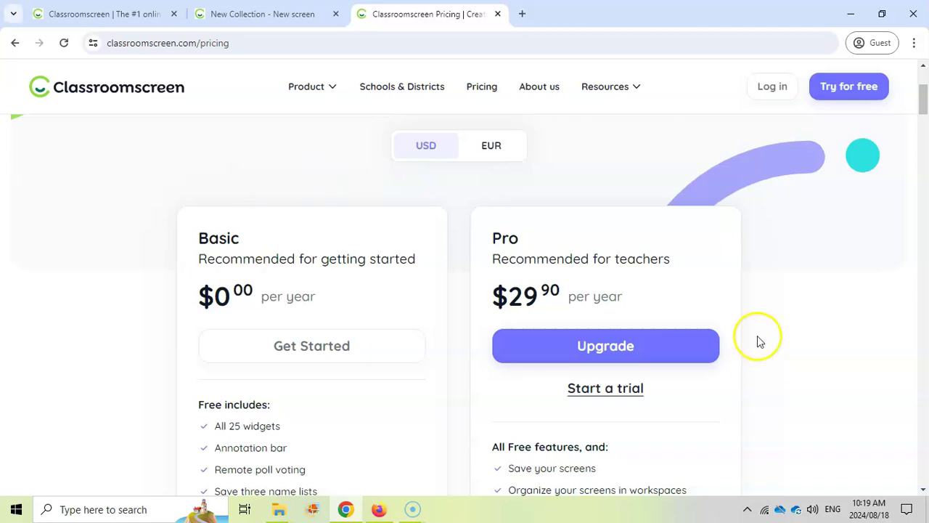
scroll(749, 339, down, 5)
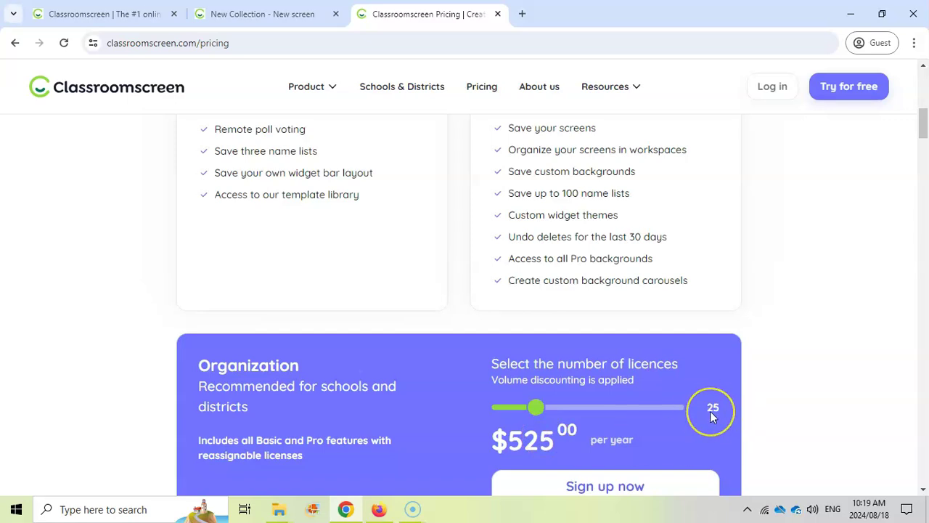
scroll(705, 407, down, 1)
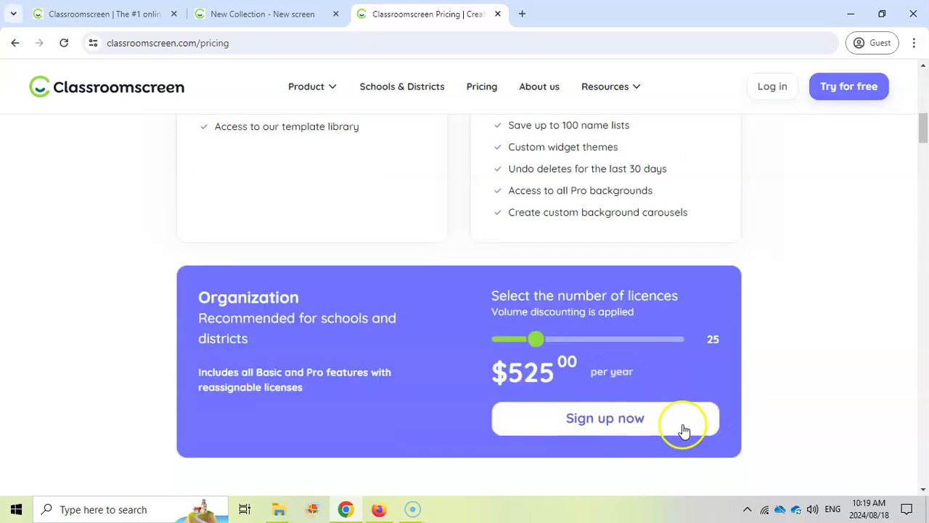
scroll(680, 428, up, 4)
scroll(683, 431, up, 4)
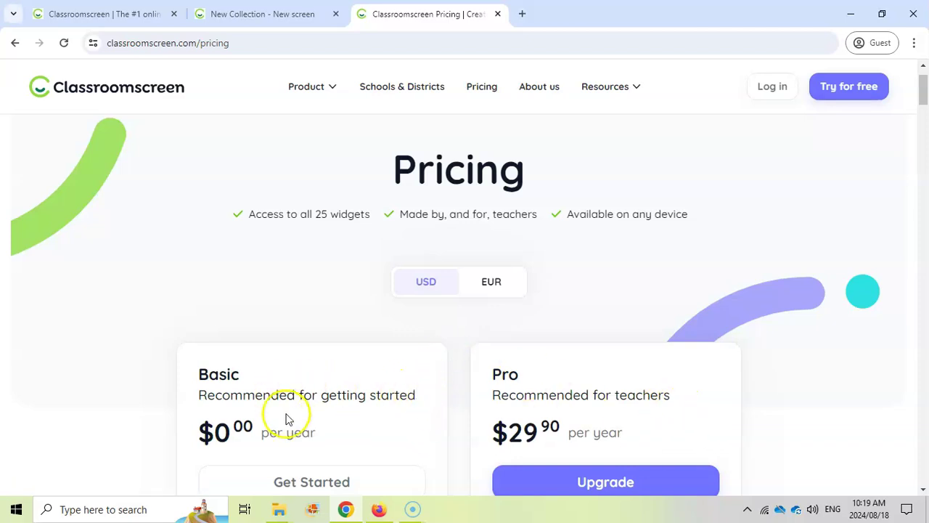
scroll(291, 417, down, 3)
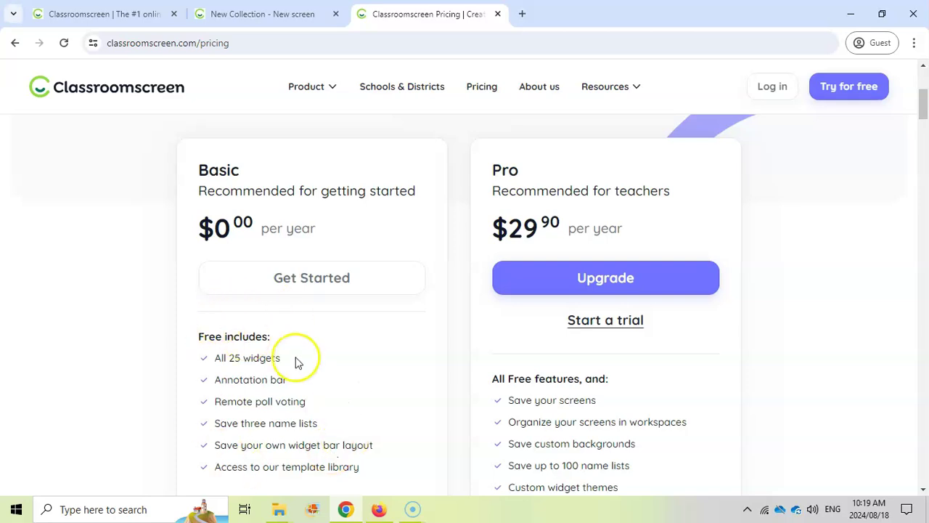
scroll(616, 435, down, 1)
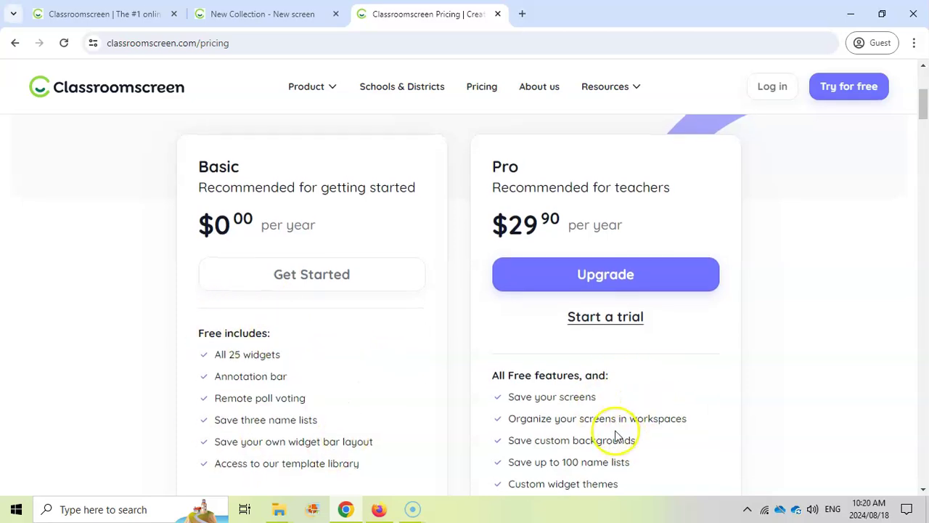
scroll(615, 436, up, 4)
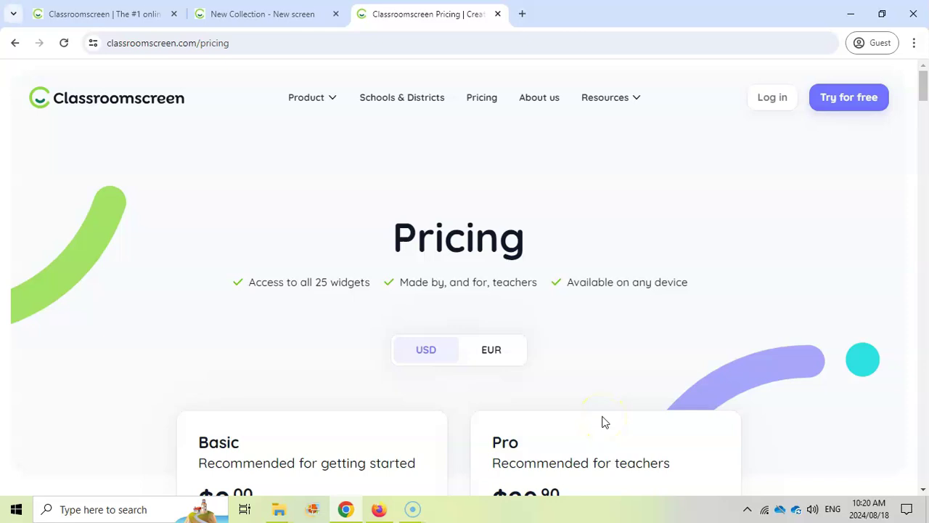
Browse the Timetable widget page via Resources > Meet the widgets, then return to the home tab.
mouse_move(631, 81)
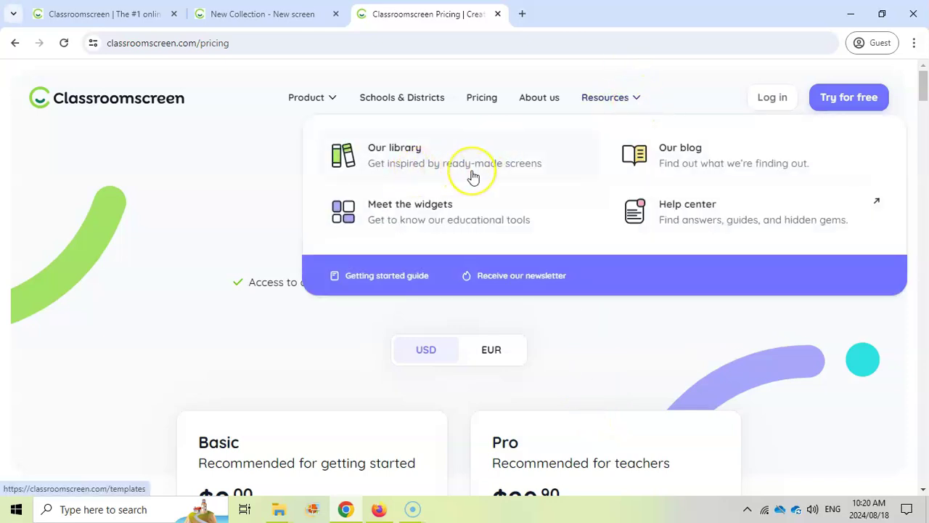
click(438, 224)
scroll(509, 269, down, 6)
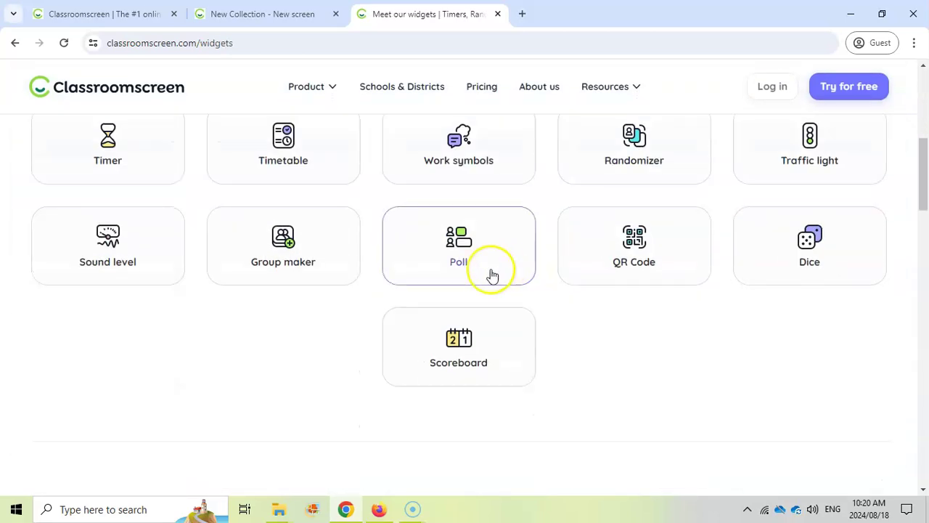
click(301, 159)
scroll(617, 300, down, 2)
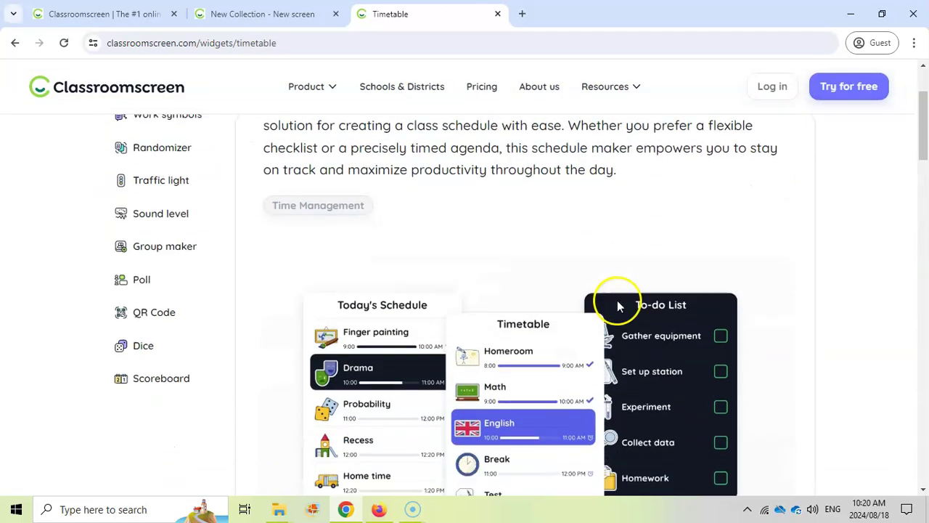
scroll(617, 434, down, 8)
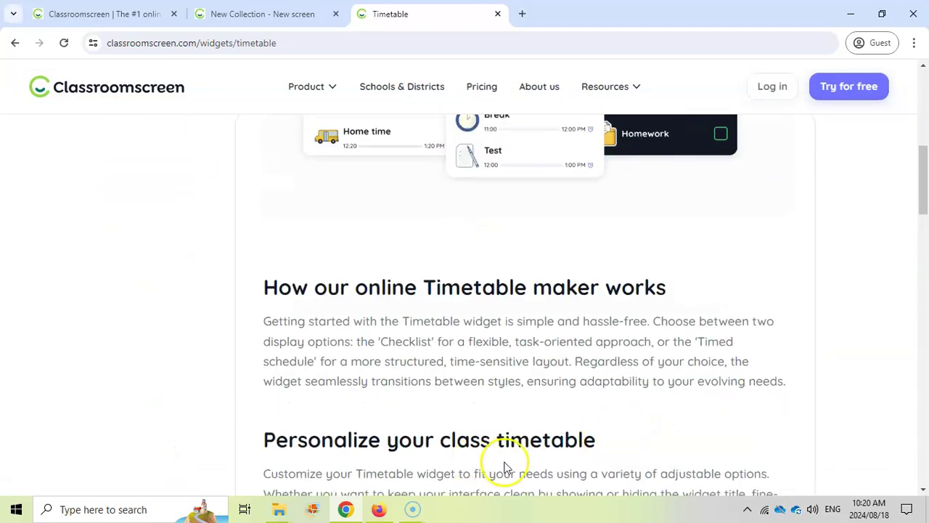
scroll(515, 461, down, 3)
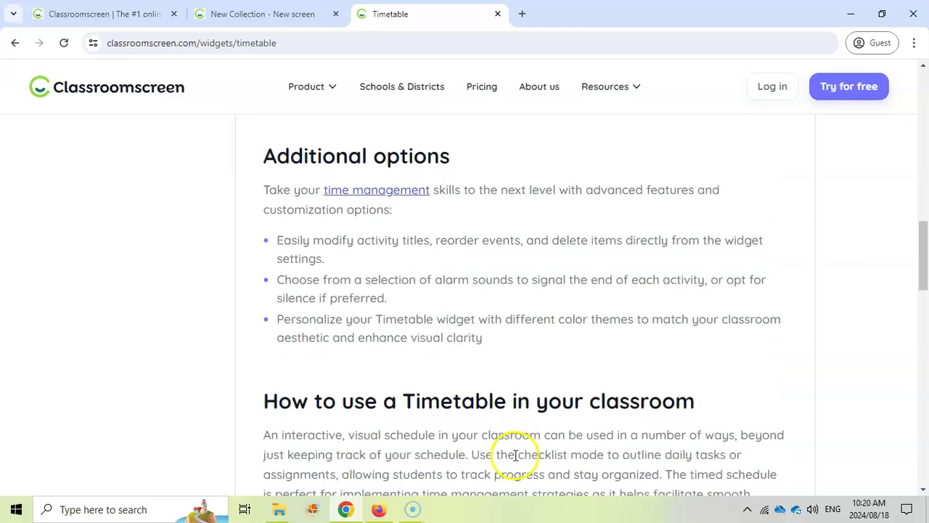
scroll(515, 460, up, 6)
click(91, 22)
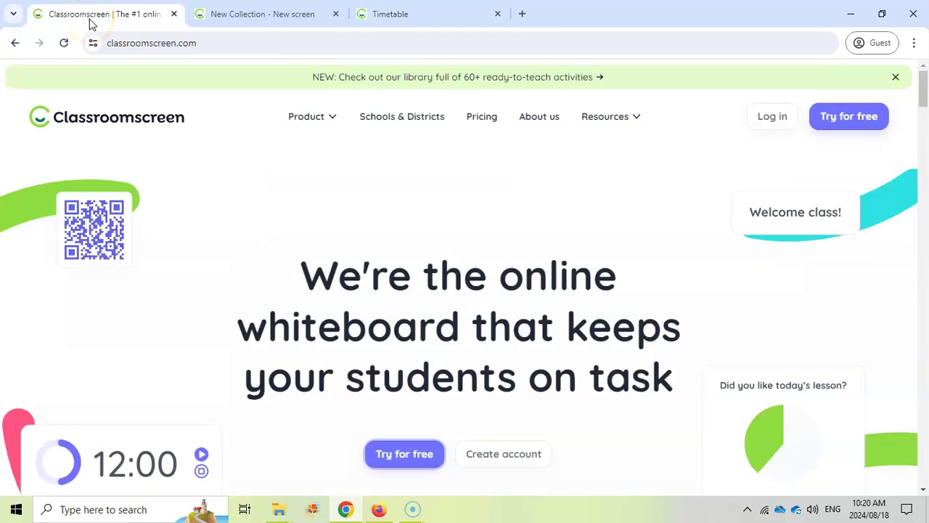